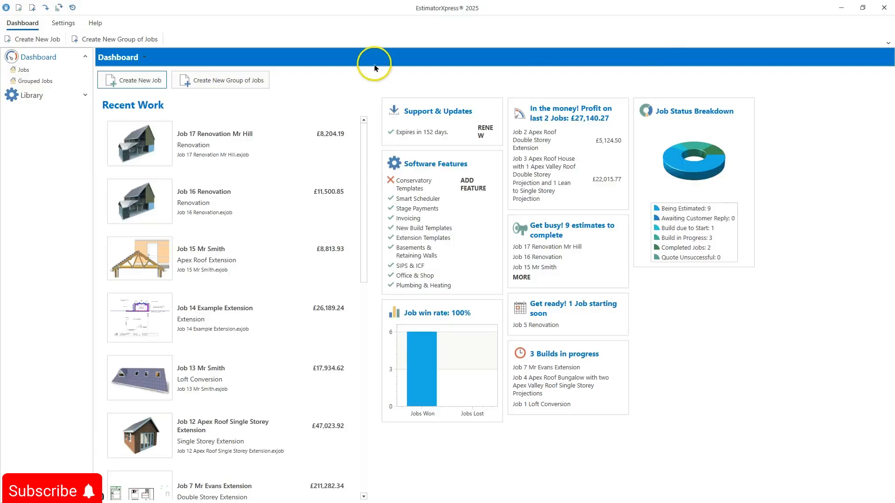
# Step: Start a new job from the Extension job template Apex Valley Roof Single Storey Extension
pyautogui.click(128, 83)
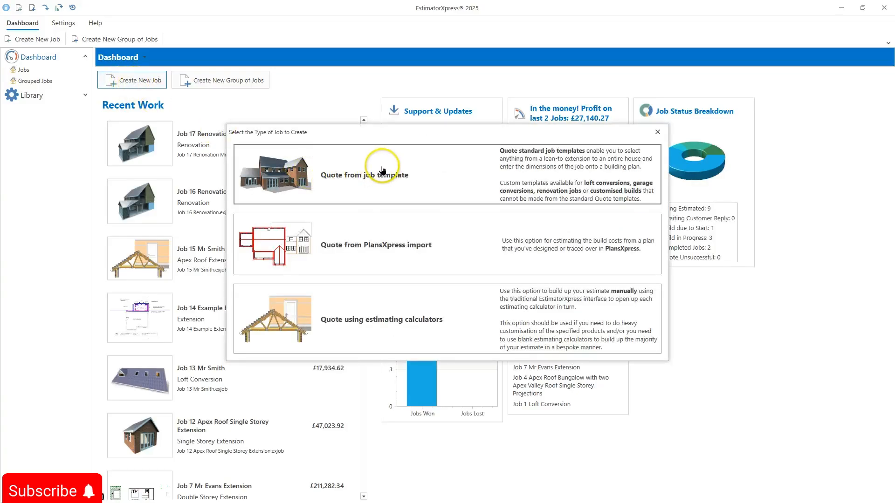
pyautogui.click(382, 177)
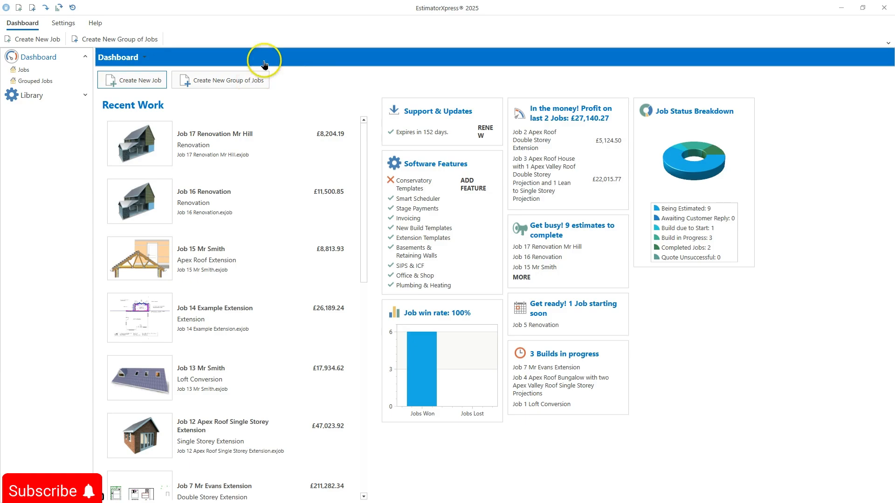
pyautogui.click(246, 81)
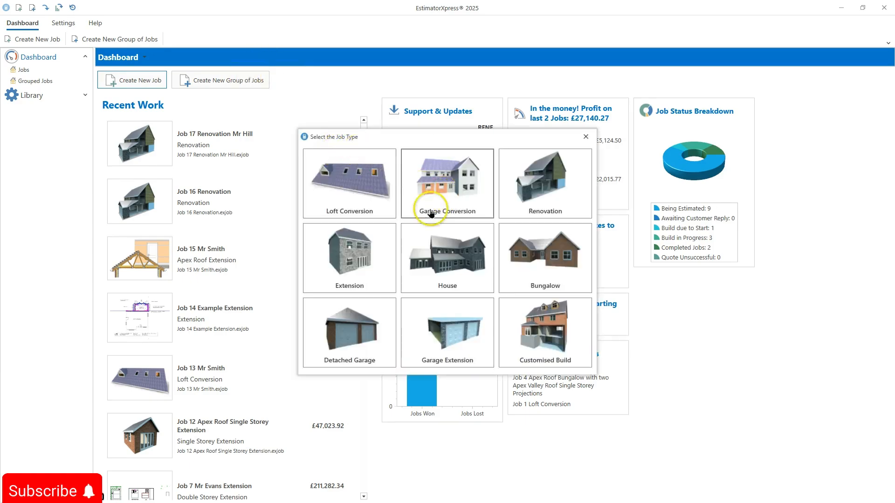
pyautogui.click(354, 245)
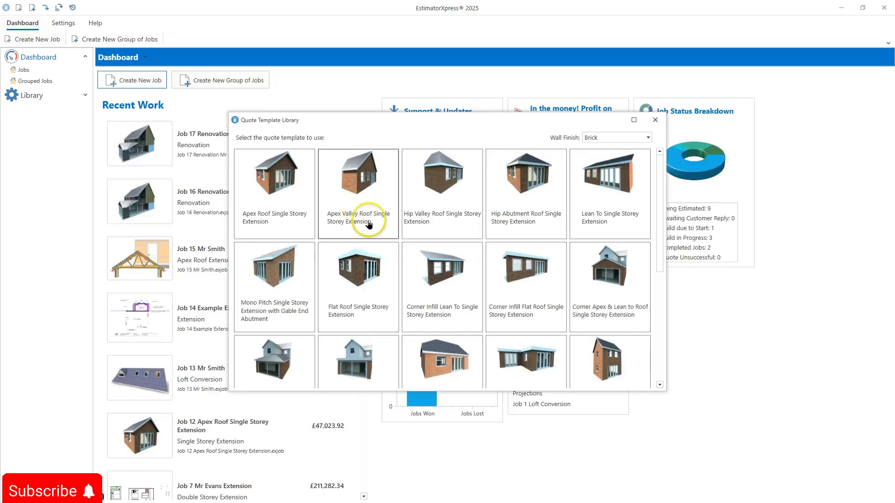
pyautogui.doubleClick(378, 193)
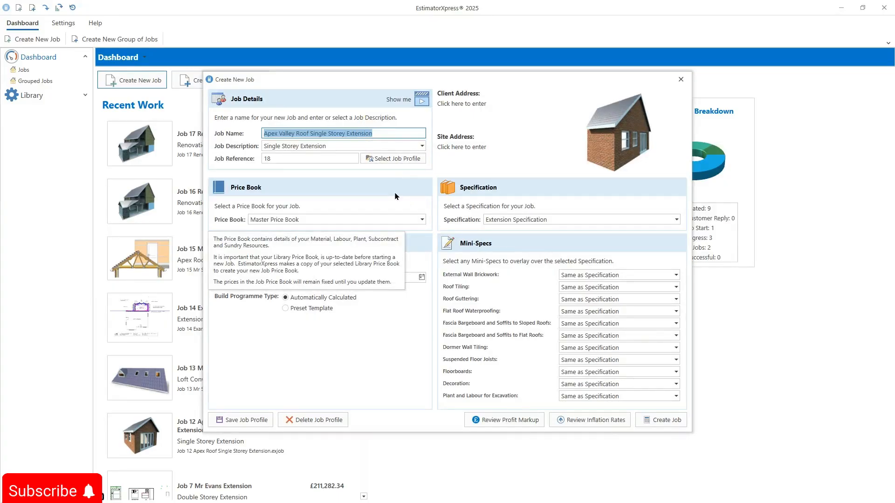
# Step: Append "For" followed by the client's name to the end of the job name
pyautogui.press('End')
pyautogui.write('F')
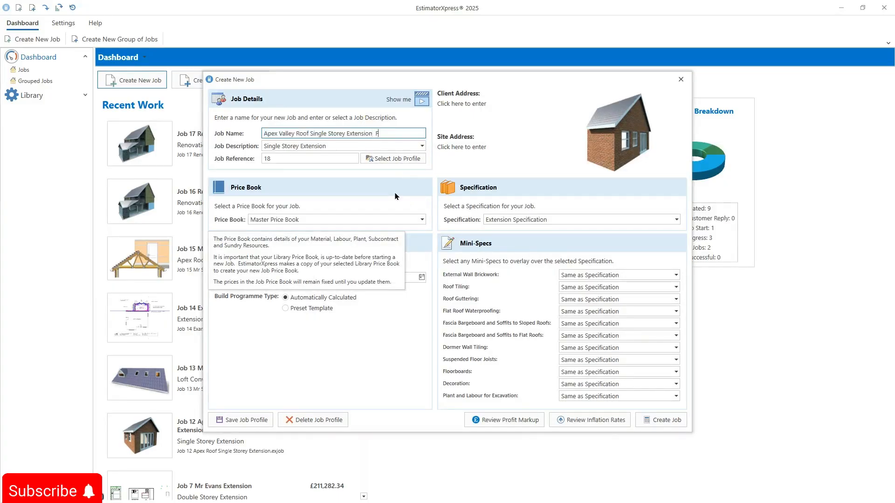
pyautogui.write('or ')
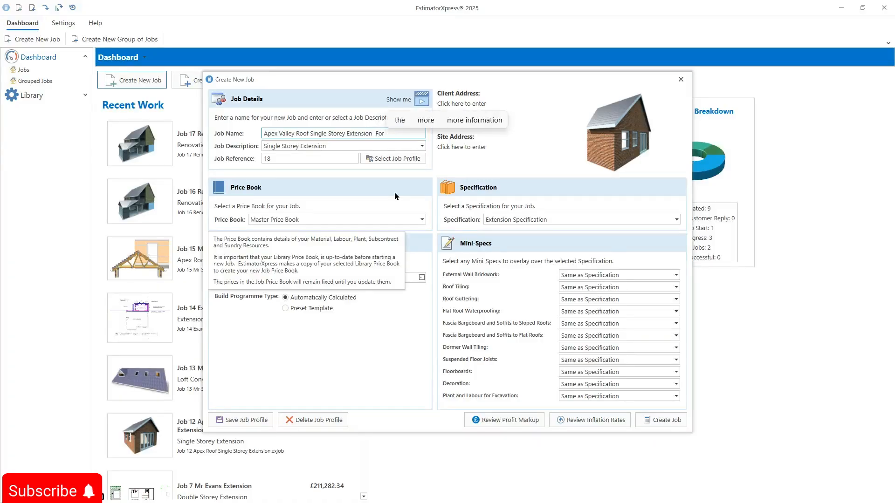
pyautogui.write('Mr Evabs')
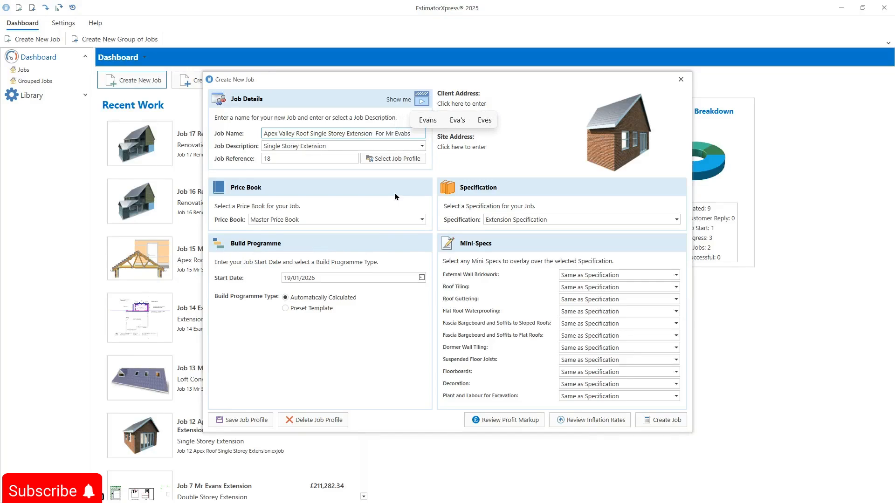
pyautogui.press('BackSpace')
pyautogui.press('BackSpace')
pyautogui.write('ns')
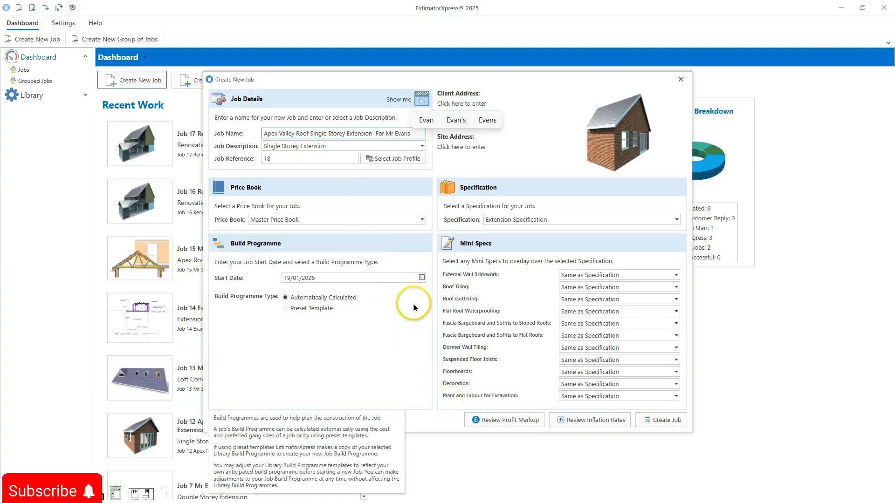
# Step: Set the build programme start date to 16/03/2026
pyautogui.click(413, 278)
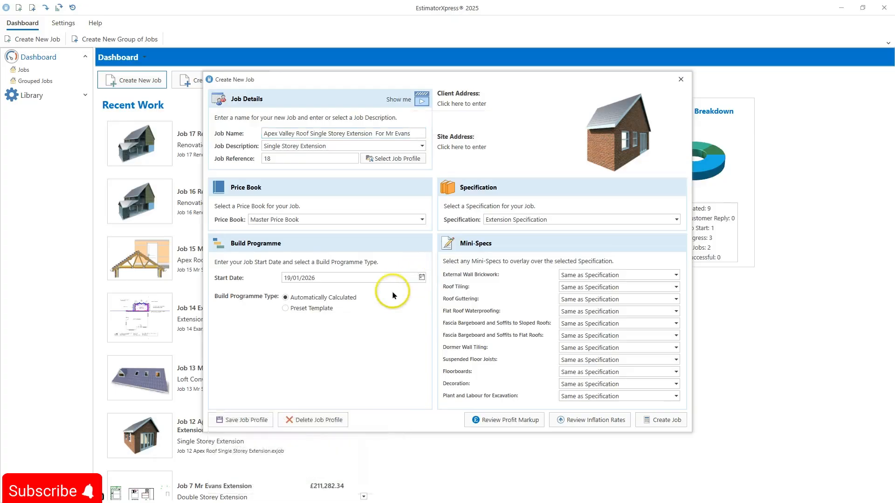
pyautogui.click(421, 278)
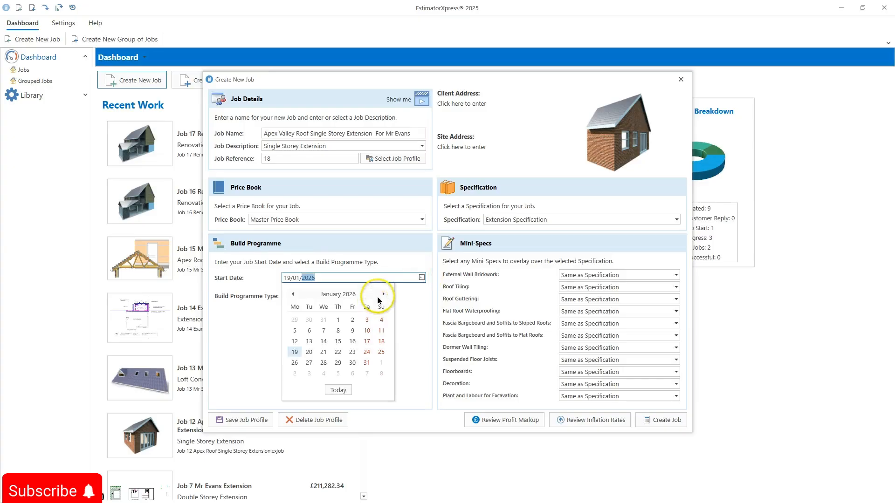
pyautogui.click(384, 293)
pyautogui.click(381, 294)
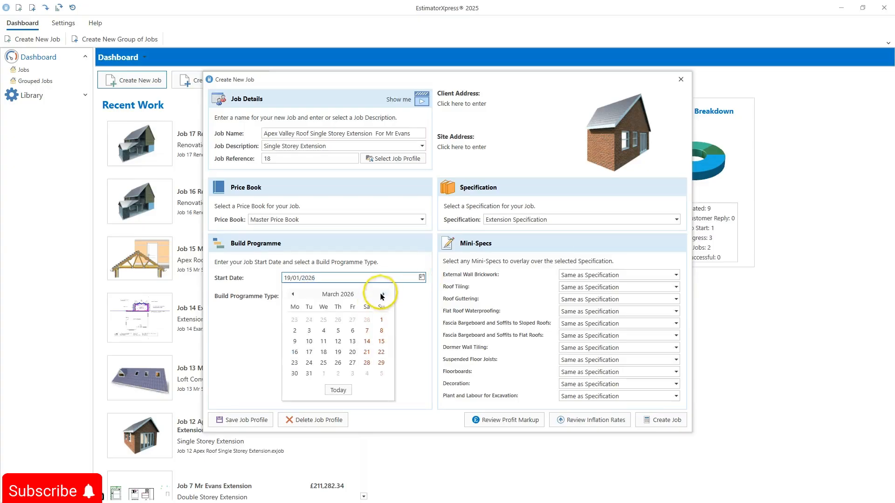
pyautogui.click(295, 352)
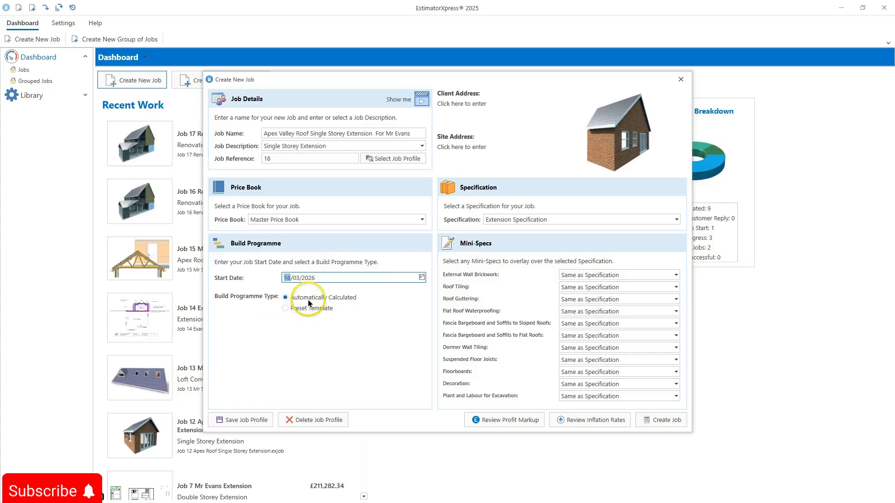
# Step: Review the specification choices and the External Wall Brickwork mini-spec options
pyautogui.moveTo(308, 303)
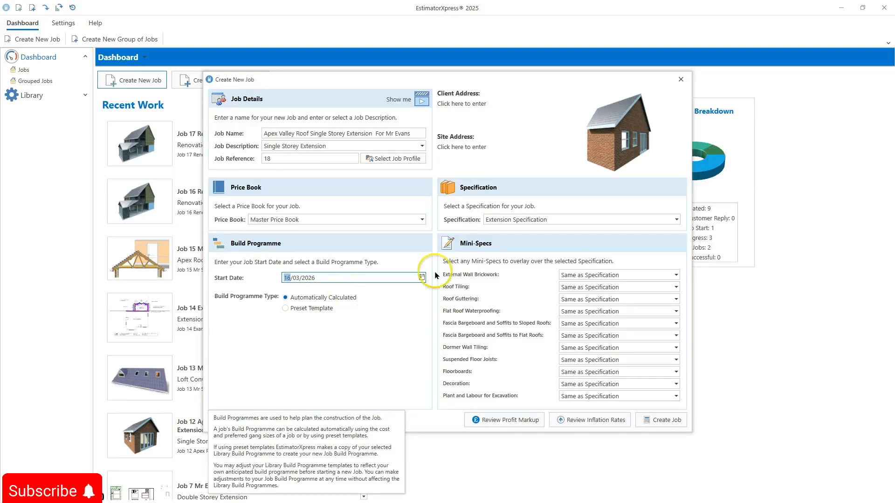
pyautogui.click(640, 217)
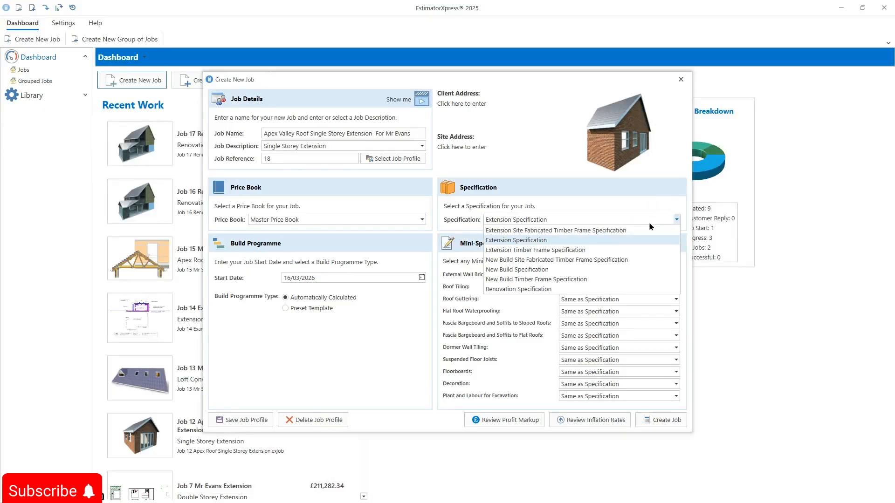
pyautogui.click(448, 295)
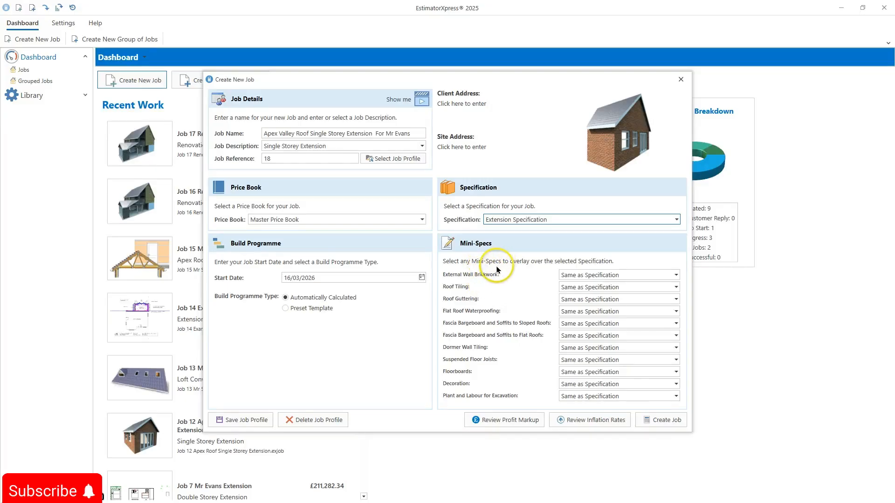
pyautogui.click(567, 275)
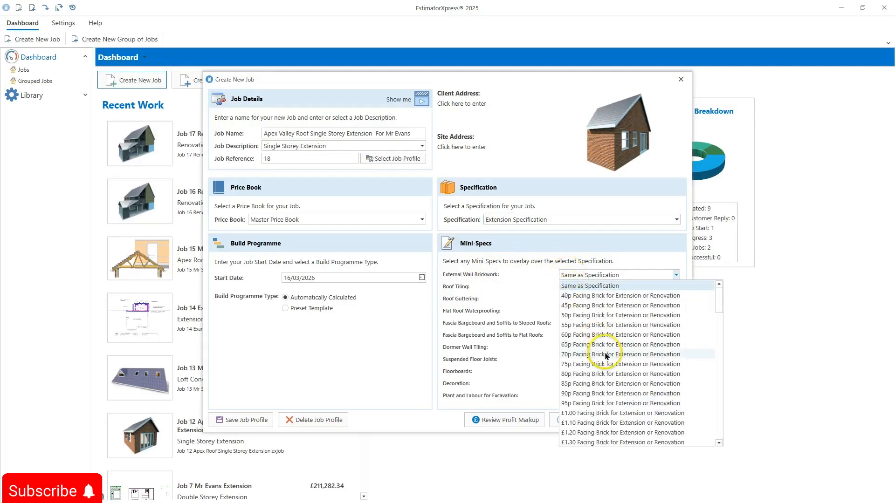
pyautogui.click(510, 345)
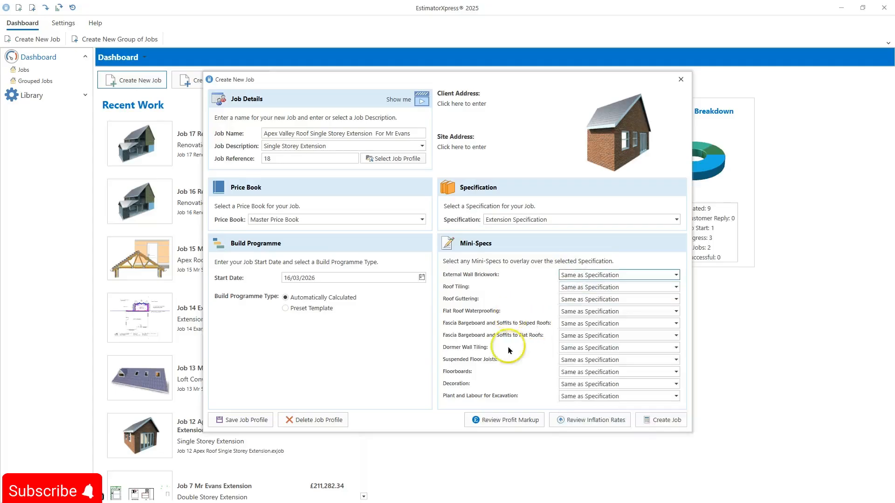
# Step: Review the job's profit markups and inflation rates
pyautogui.click(510, 424)
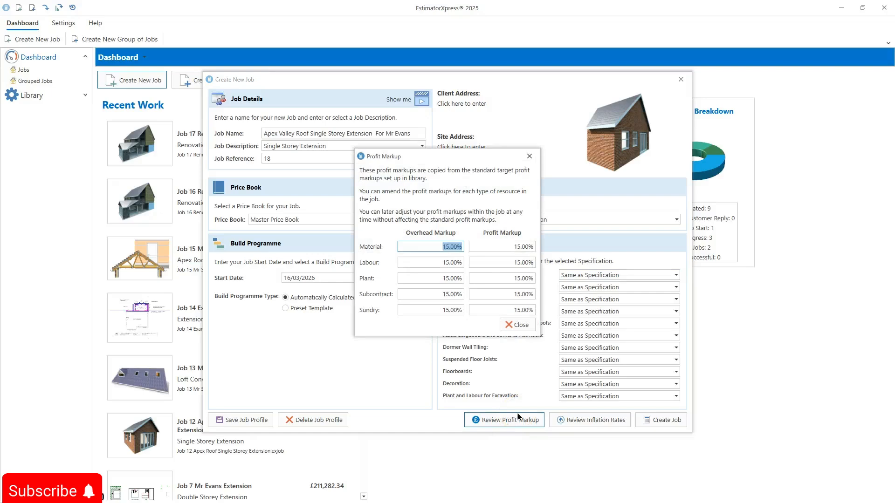
pyautogui.click(521, 328)
pyautogui.click(581, 419)
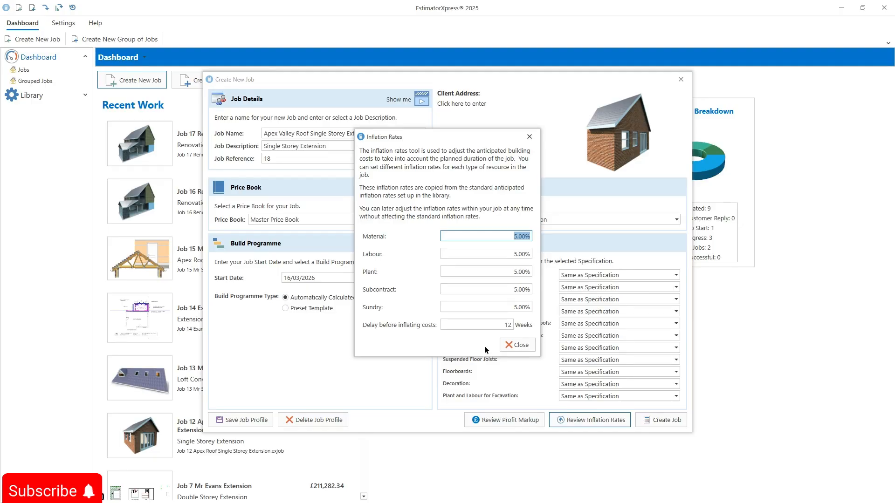
pyautogui.click(517, 349)
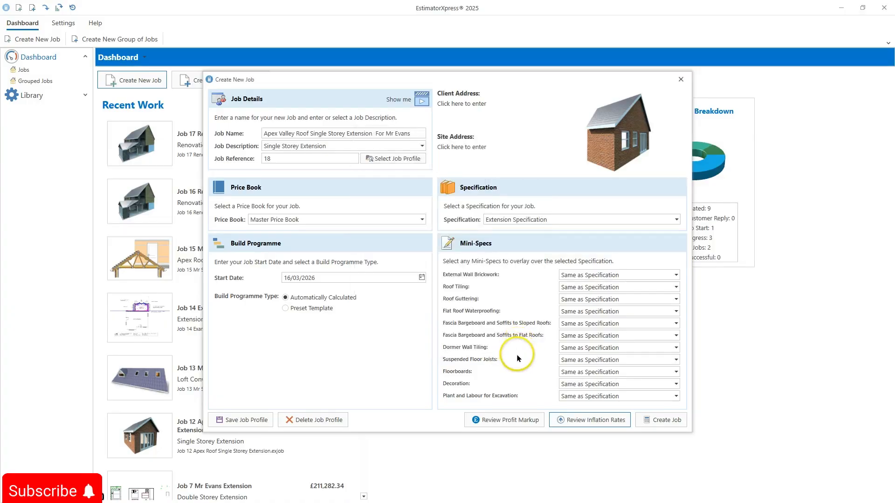
# Step: Create the job and accept the suggested collection of estimating calculators
pyautogui.click(670, 420)
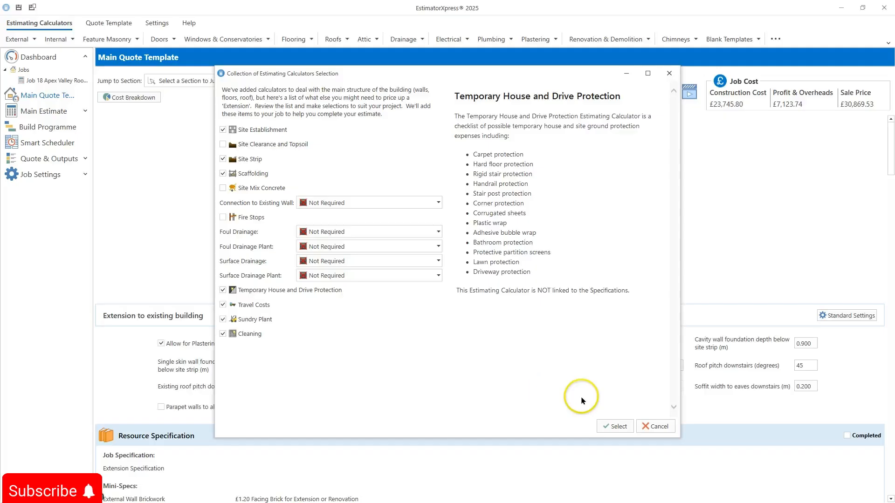
pyautogui.click(615, 426)
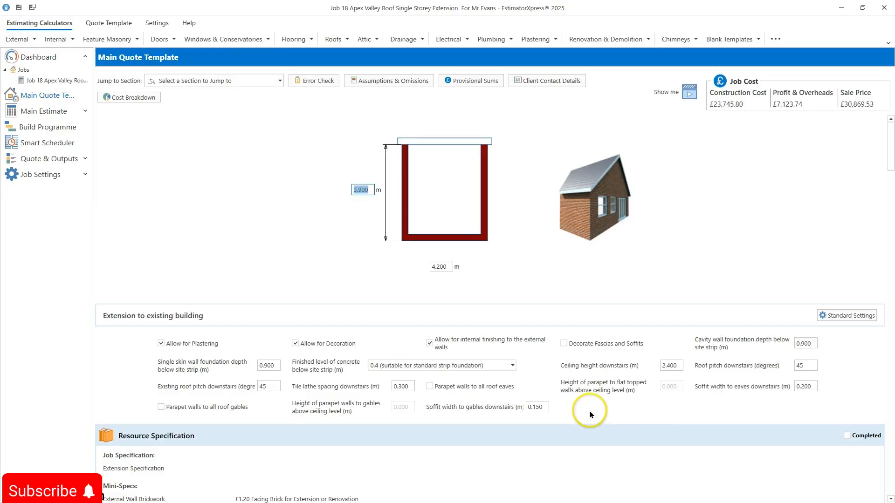
# Step: Set the extension's plan dimensions to 6.5 m deep by 3.5 m wide
pyautogui.click(357, 188)
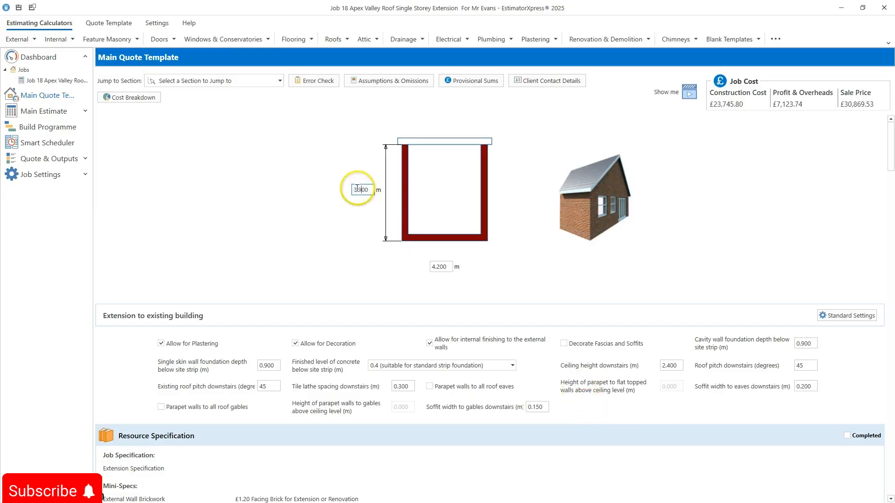
pyautogui.click(357, 189)
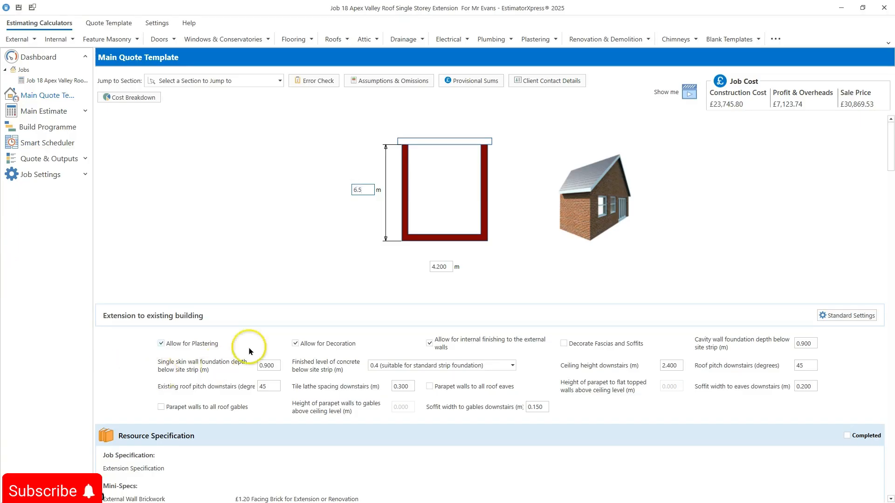
pyautogui.doubleClick(441, 265)
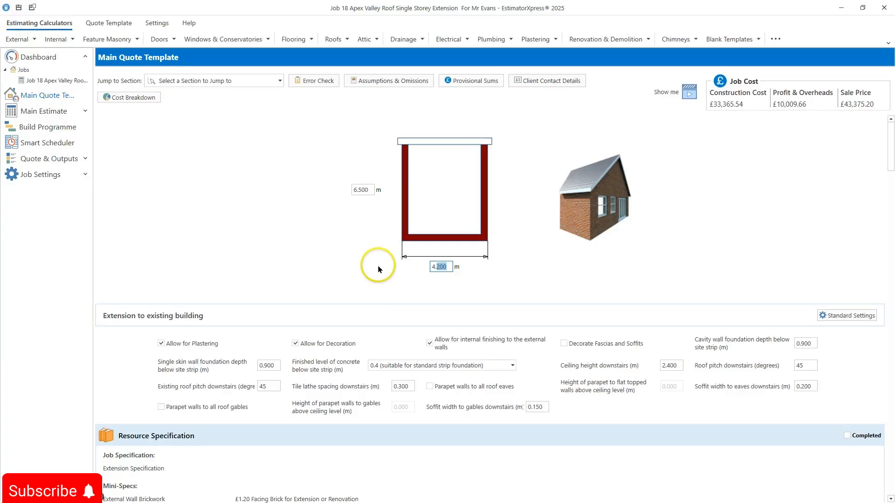
pyautogui.hotkey('ctrl', 'a')
pyautogui.write('3.5')
pyautogui.click(195, 194)
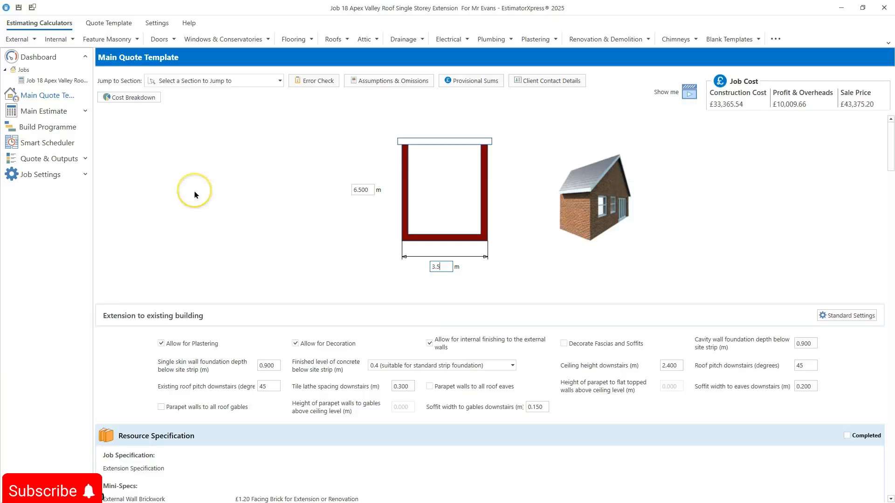
pyautogui.press('Return')
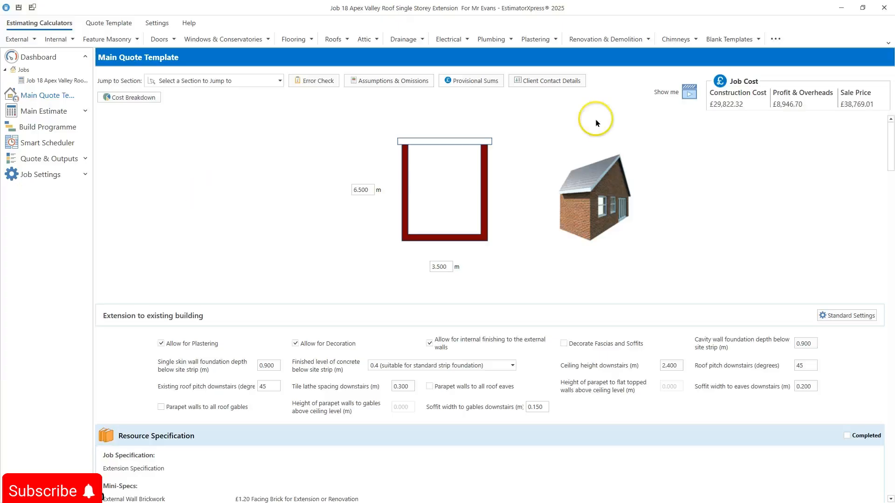
# Step: View the job cost breakdown charts by build phase and estimating calculator
pyautogui.click(714, 108)
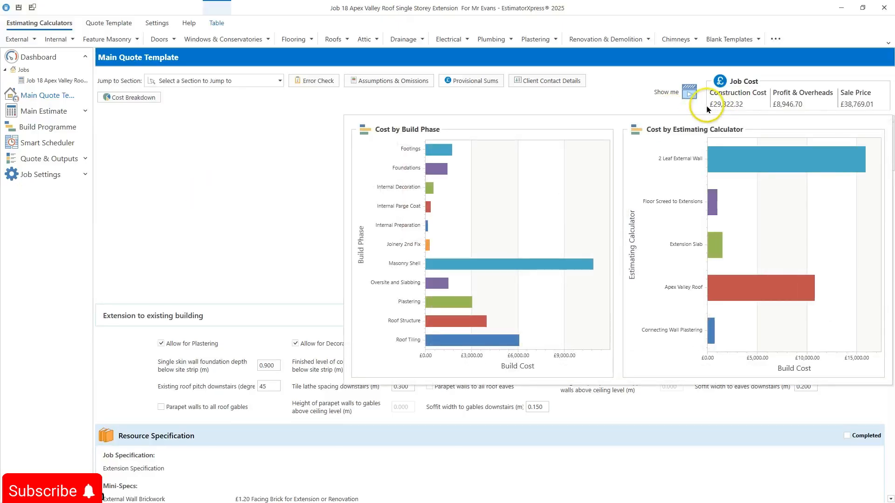
pyautogui.click(327, 173)
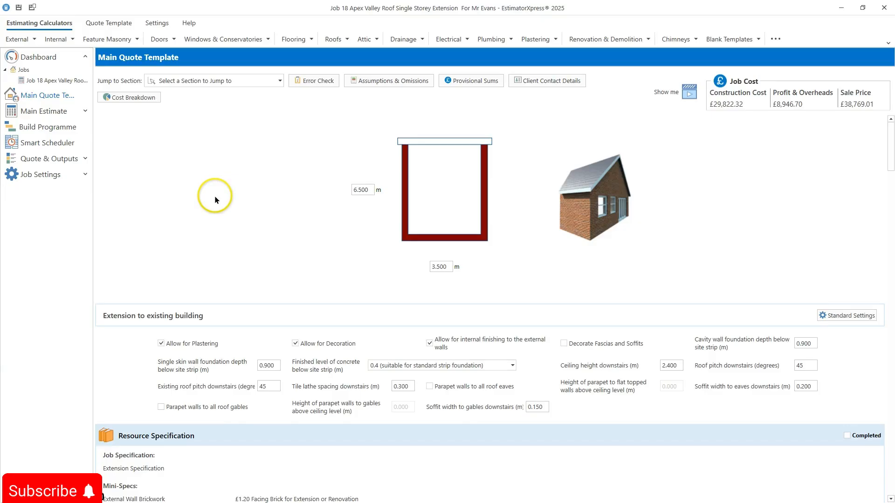
# Step: Open the 2 Leaf External Wall calculator in the main estimate, skipping the error check review, and select its External Walls Downstairs worksheet
pyautogui.click(86, 111)
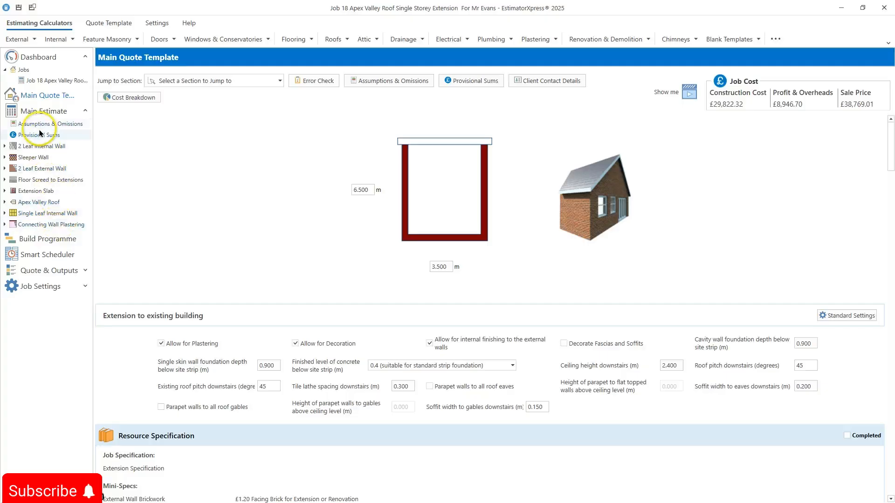
pyautogui.click(281, 82)
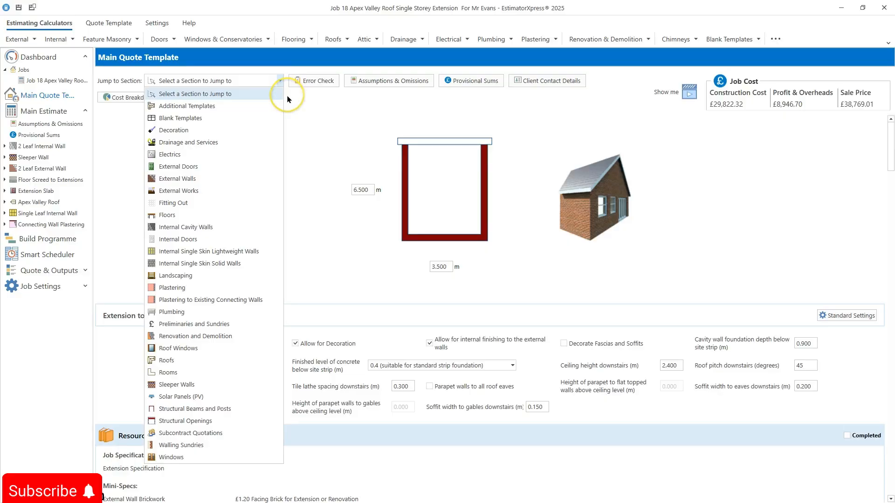
pyautogui.click(45, 170)
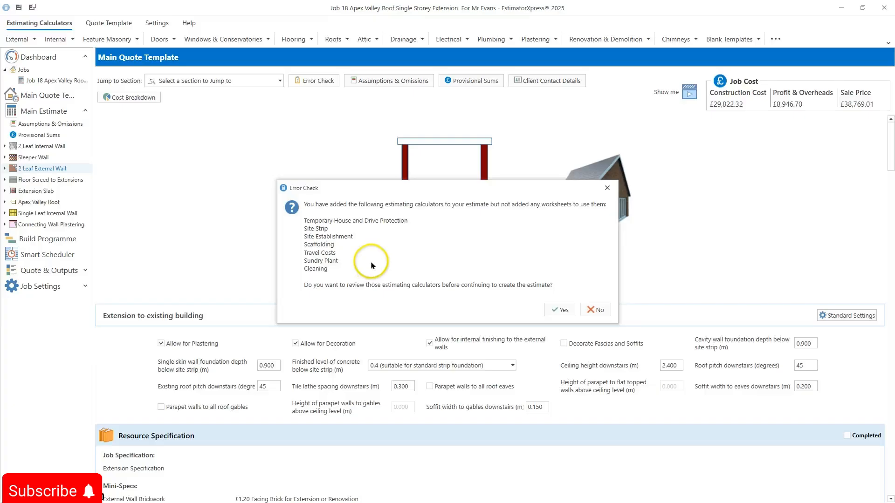
pyautogui.click(601, 311)
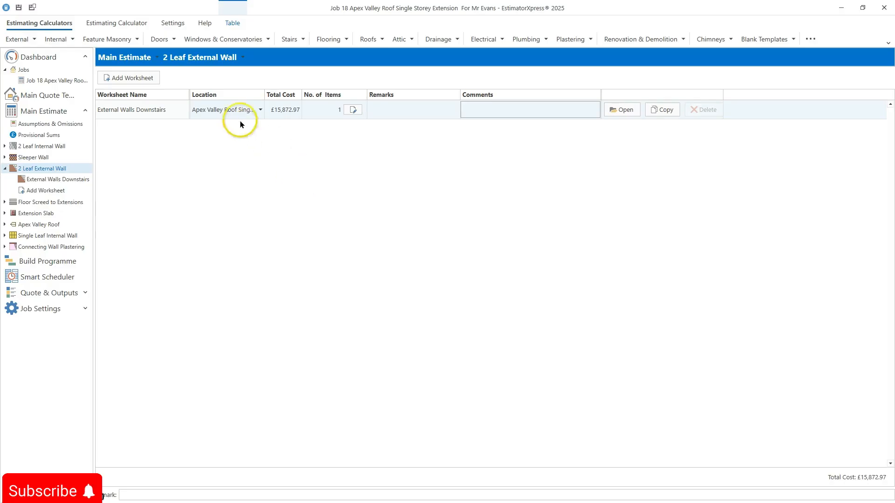
pyautogui.click(157, 109)
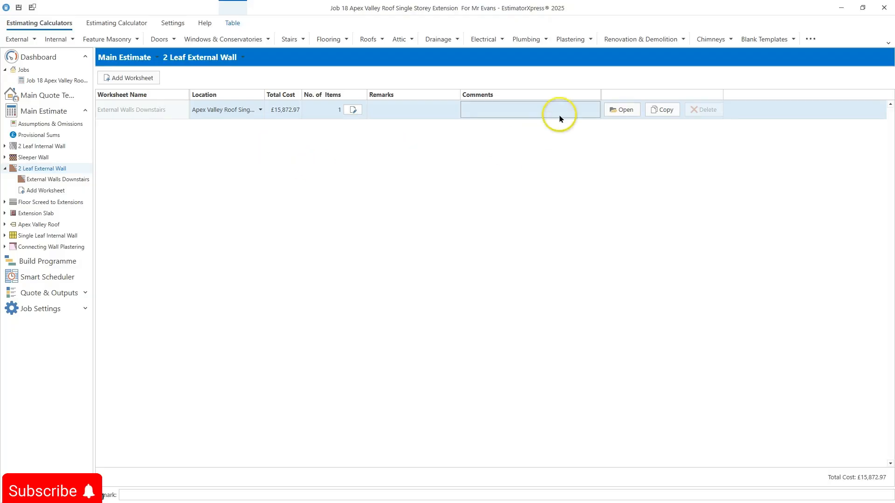
# Step: Open the External Walls Downstairs worksheet in the Dims Wizard and change the outer leaf to £1.30 Facing Brick
pyautogui.click(621, 111)
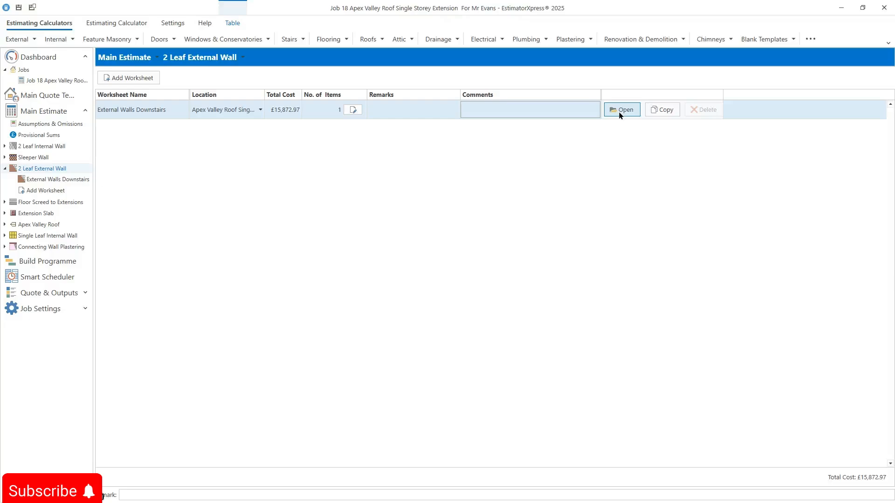
pyautogui.click(620, 112)
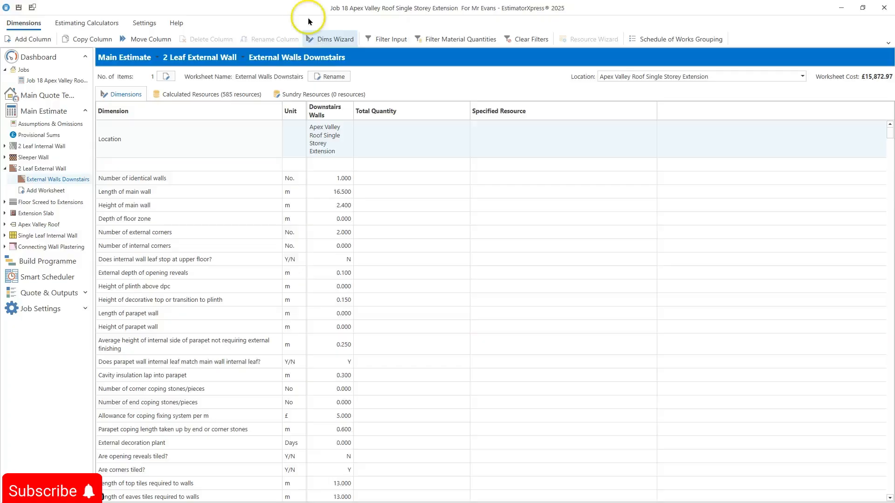
pyautogui.click(334, 46)
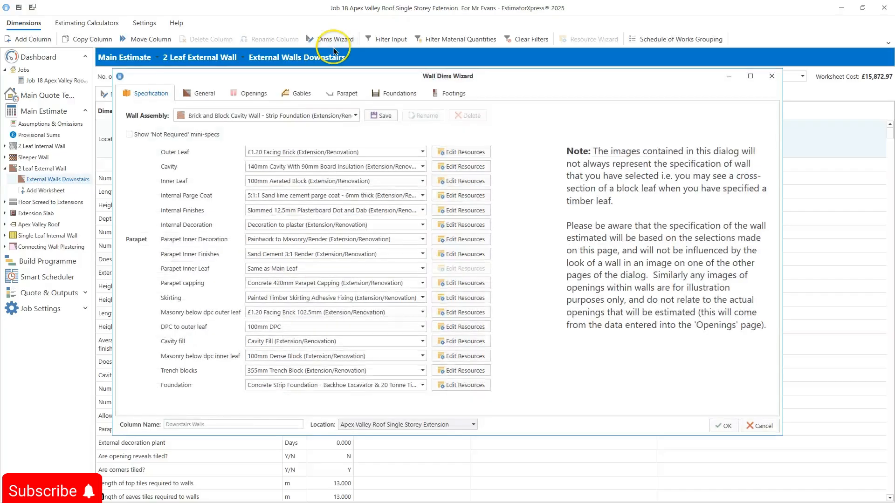
pyautogui.click(423, 153)
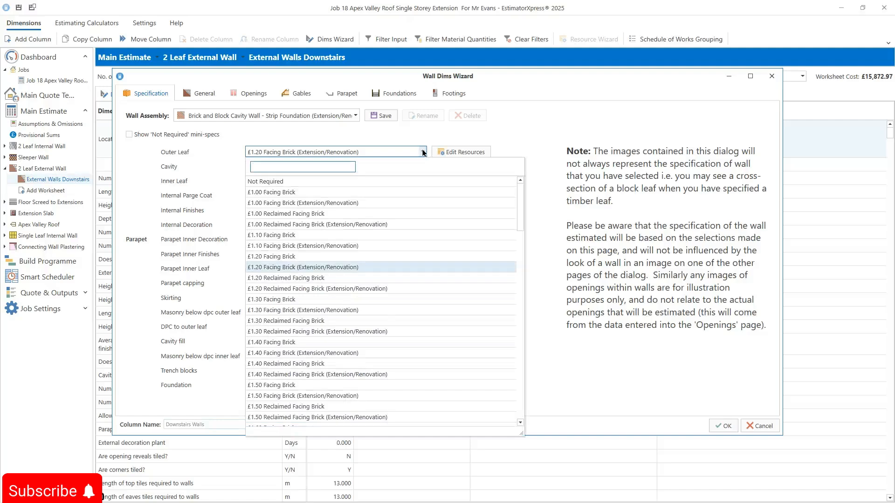
pyautogui.click(359, 299)
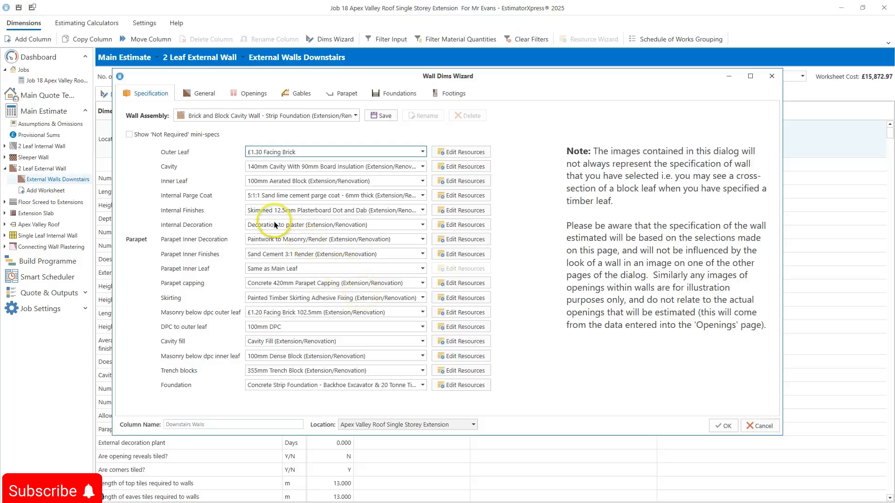
# Step: Review the wall's General, Openings, Gables, Parapet and Foundations pages, then close the wizard applying the changes
pyautogui.click(202, 94)
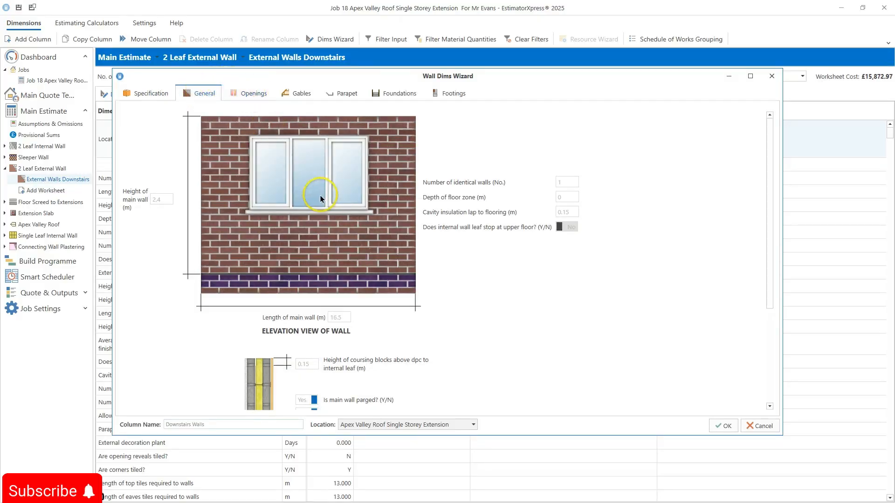
pyautogui.scroll(-4, 310, 206)
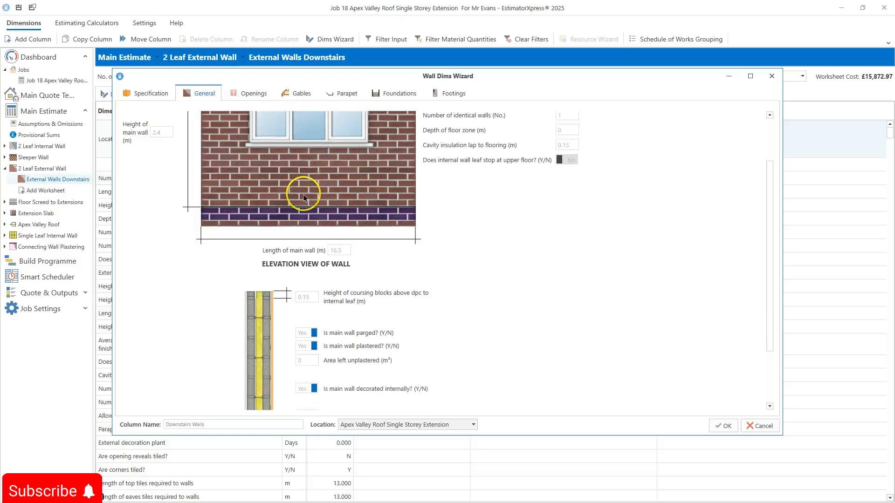
pyautogui.scroll(4, 262, 141)
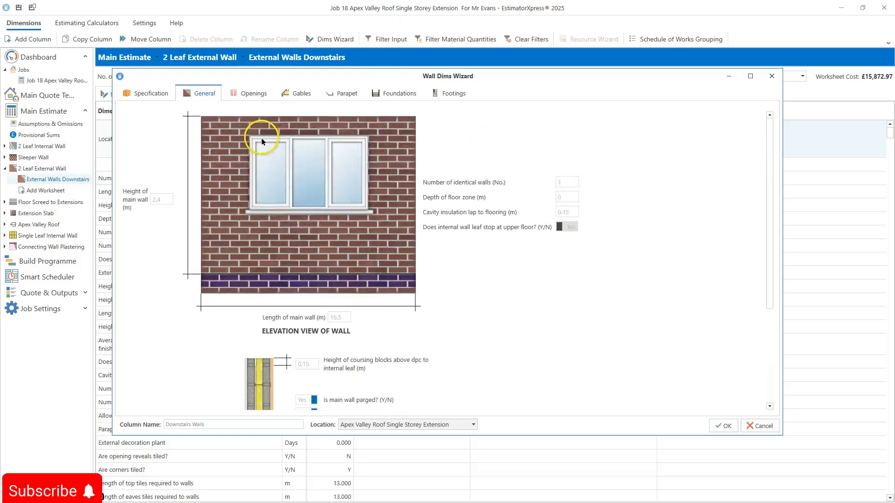
pyautogui.click(254, 94)
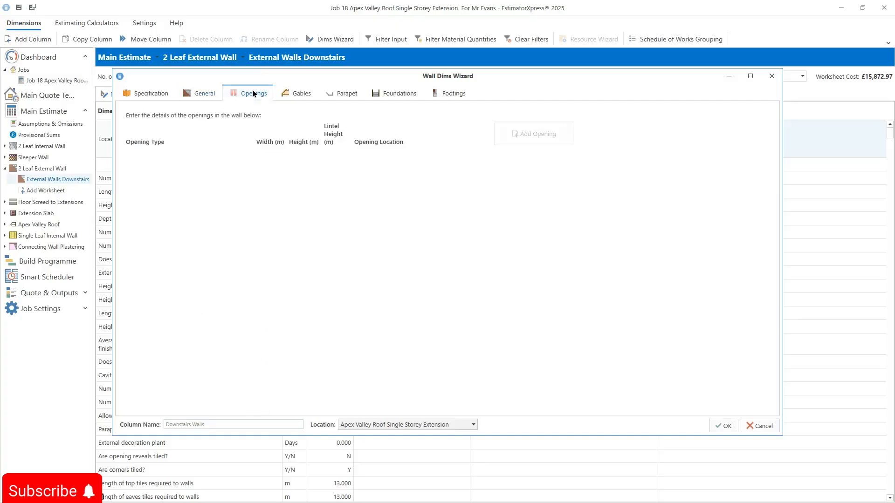
pyautogui.click(294, 92)
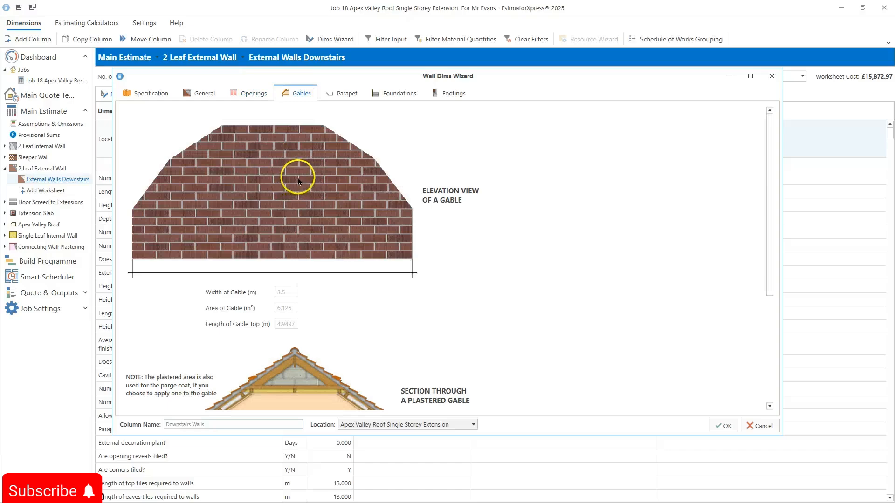
pyautogui.click(329, 94)
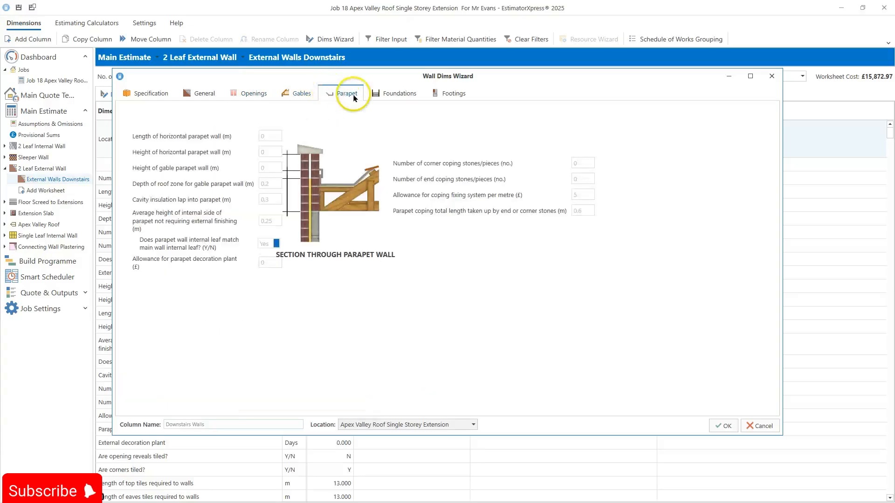
pyautogui.click(397, 92)
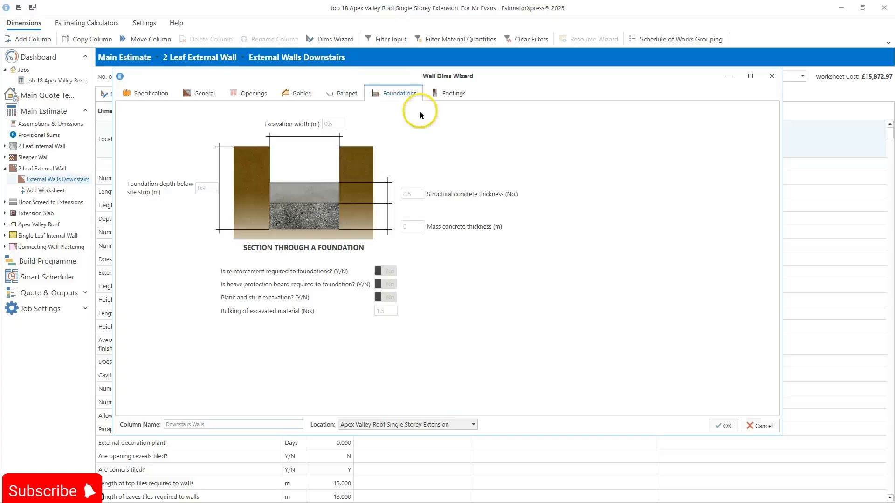
pyautogui.click(720, 425)
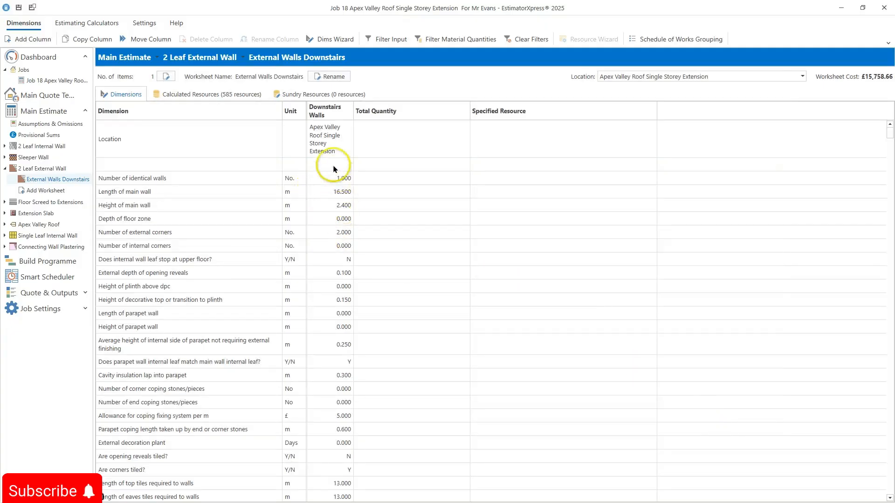
# Step: Add a new wall column using the ground floor cavity wall 2.400m single storey template with a raft foundation
pyautogui.click(327, 152)
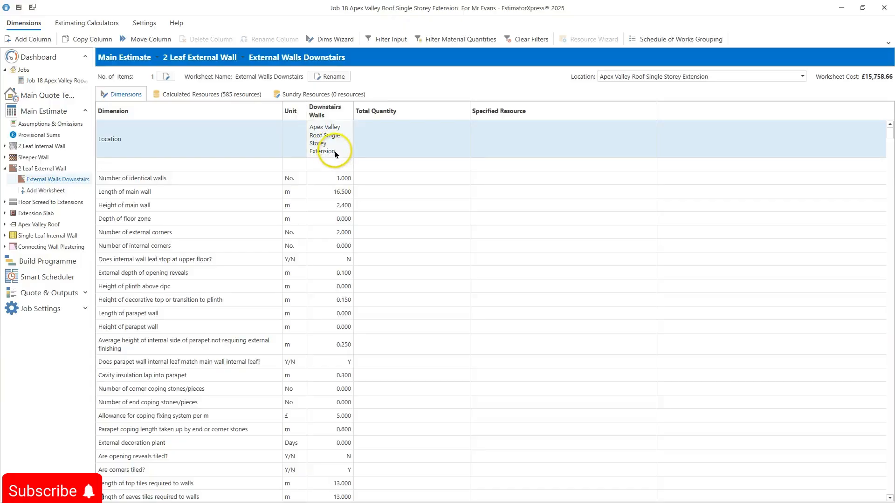
pyautogui.click(33, 39)
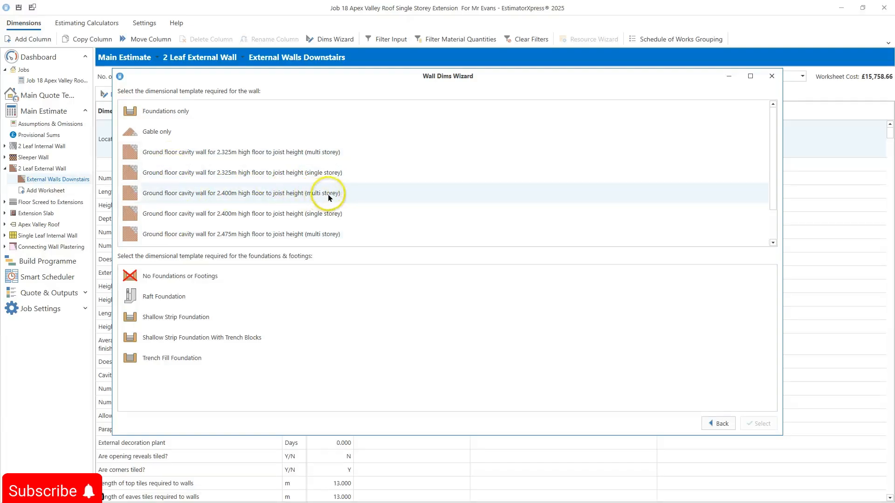
pyautogui.click(332, 216)
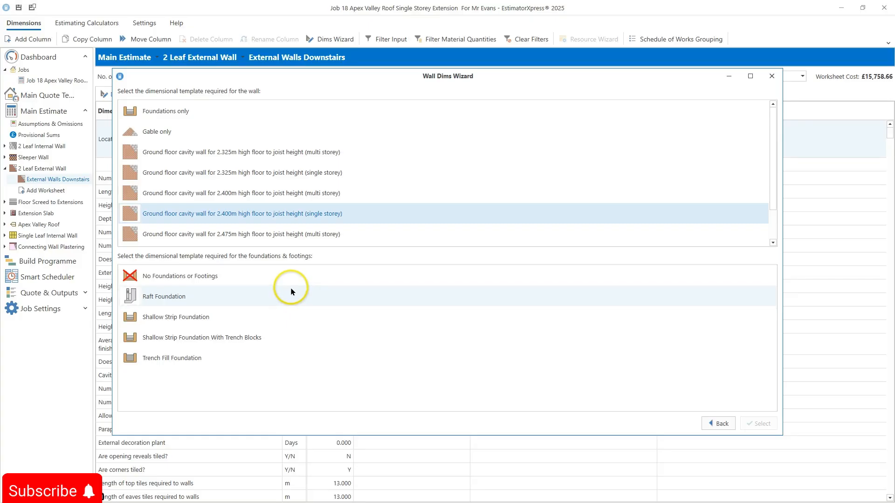
pyautogui.click(224, 296)
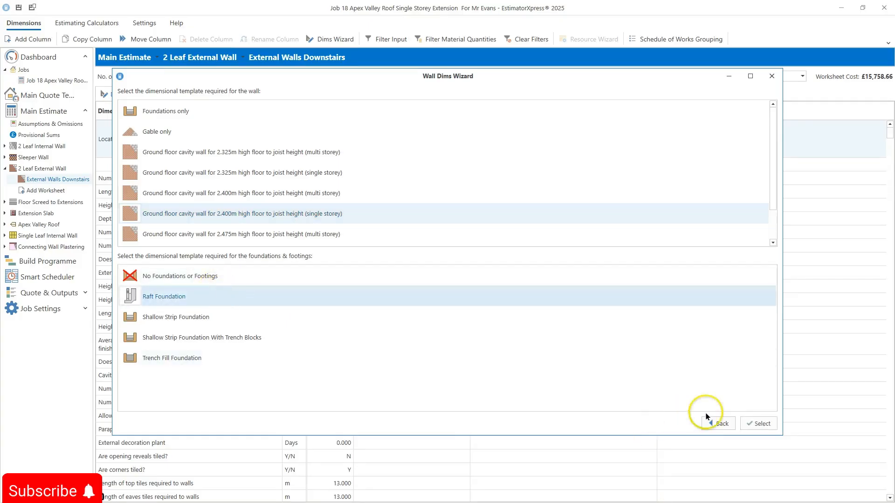
pyautogui.click(755, 424)
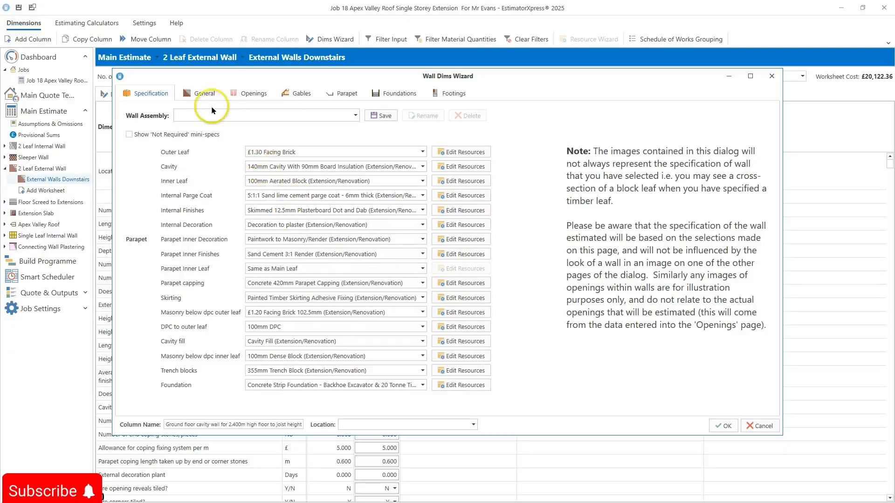
# Step: Review the new wall's general dimensions and plastering, decoration and skirting options
pyautogui.click(200, 95)
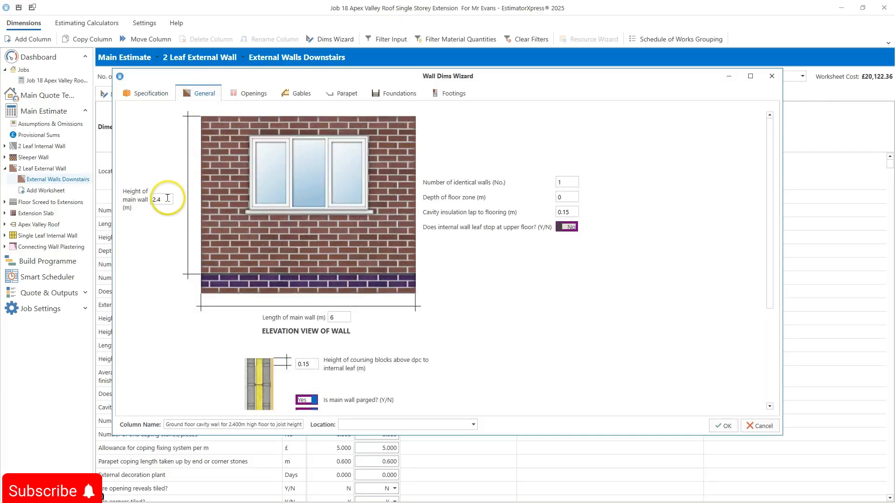
pyautogui.moveTo(168, 199)
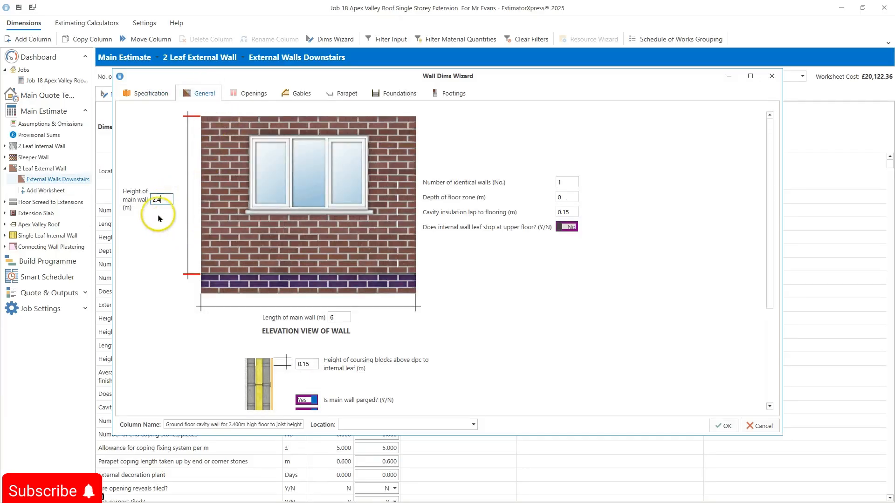
pyautogui.click(169, 197)
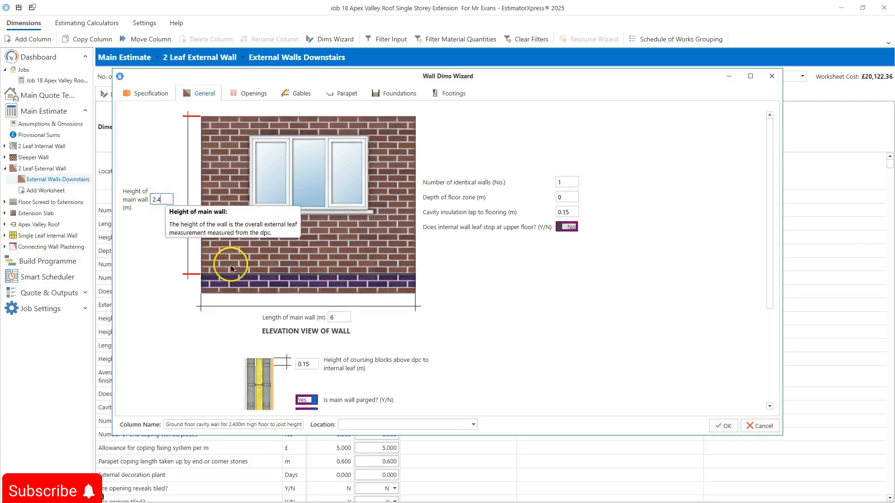
pyautogui.click(343, 319)
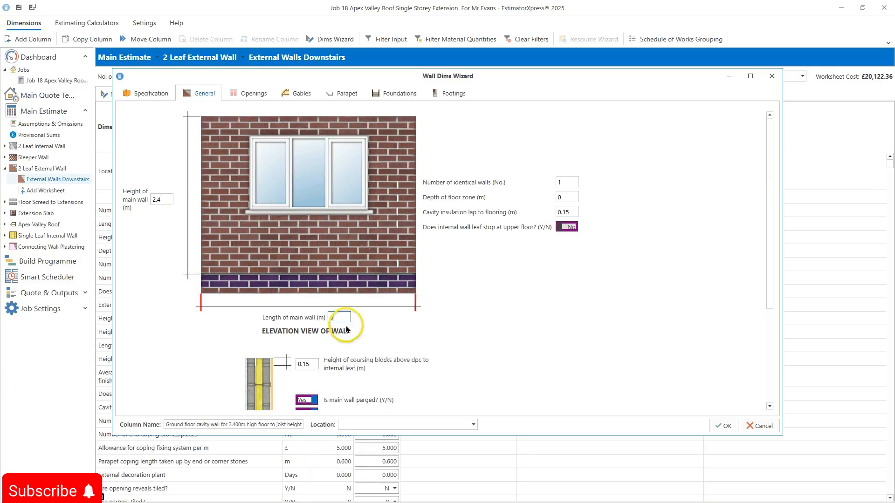
pyautogui.scroll(-2, 345, 329)
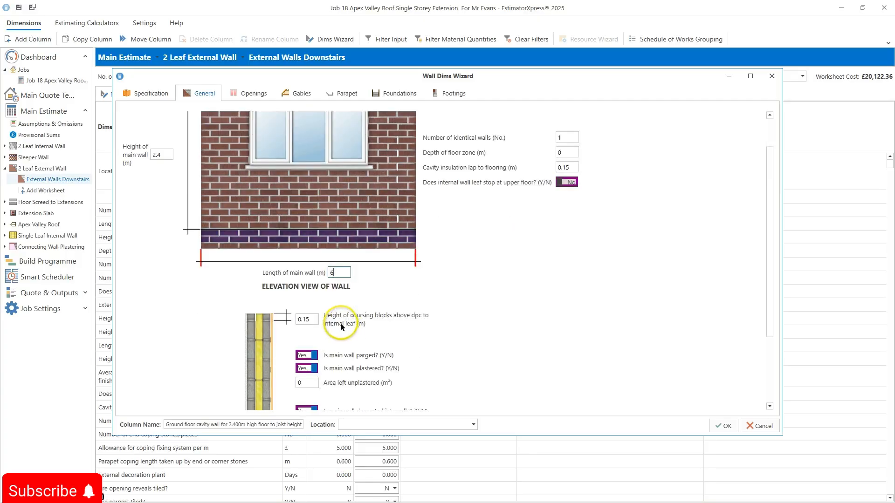
pyautogui.scroll(-1, 345, 329)
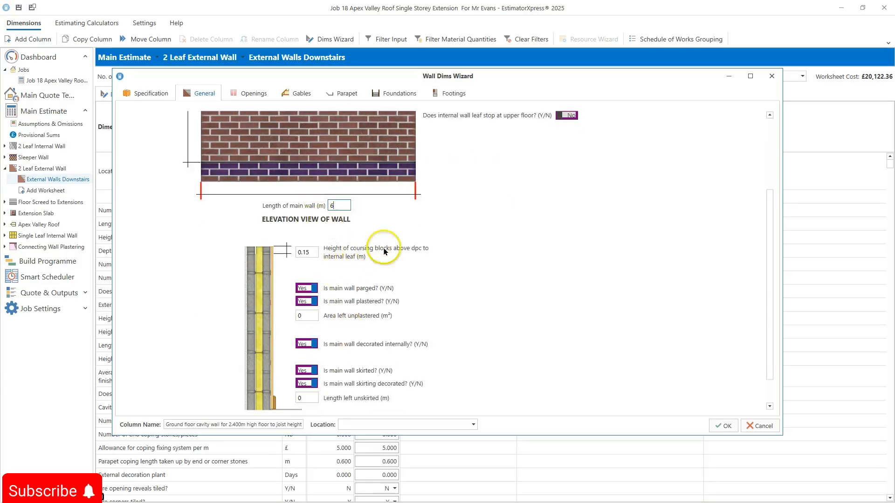
pyautogui.scroll(-1, 400, 263)
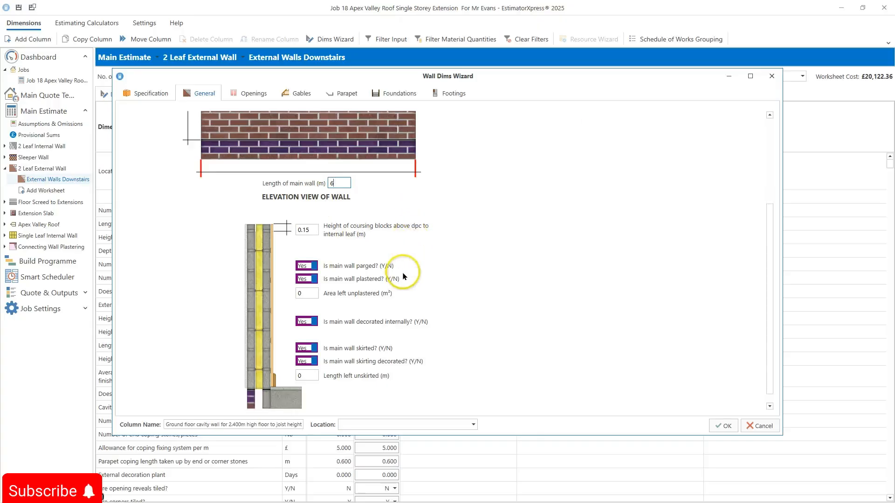
pyautogui.scroll(-1, 376, 279)
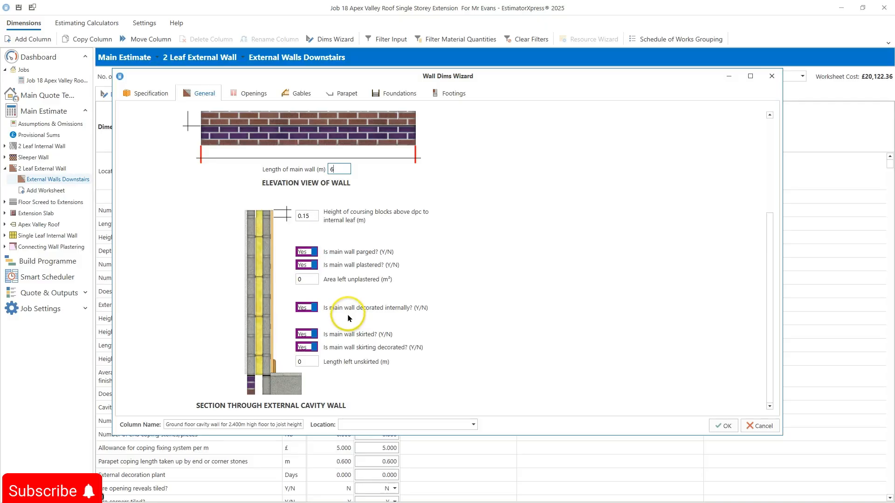
# Step: Add a 1200 by 1200 window opening located in the main wall
pyautogui.click(250, 94)
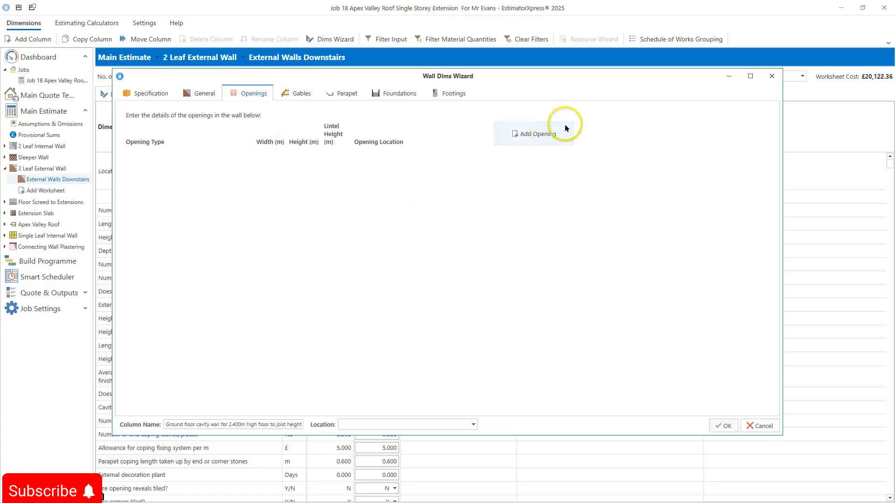
pyautogui.click(525, 135)
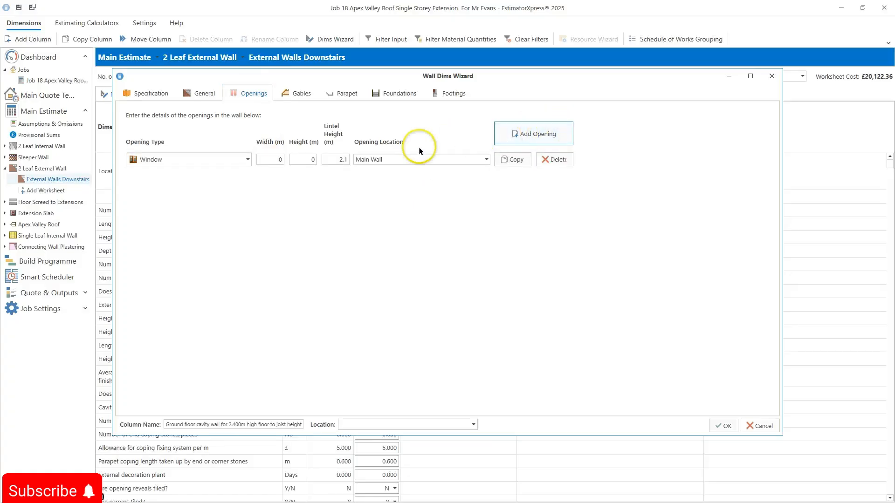
pyautogui.click(247, 160)
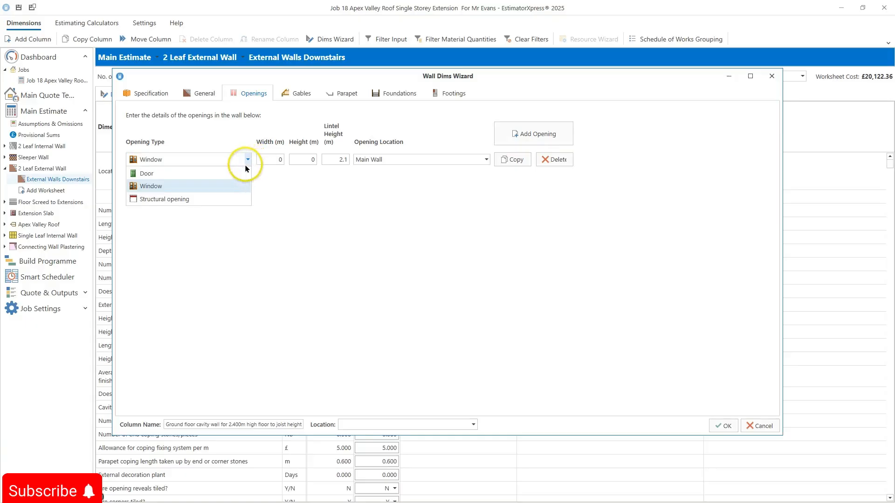
pyautogui.click(225, 185)
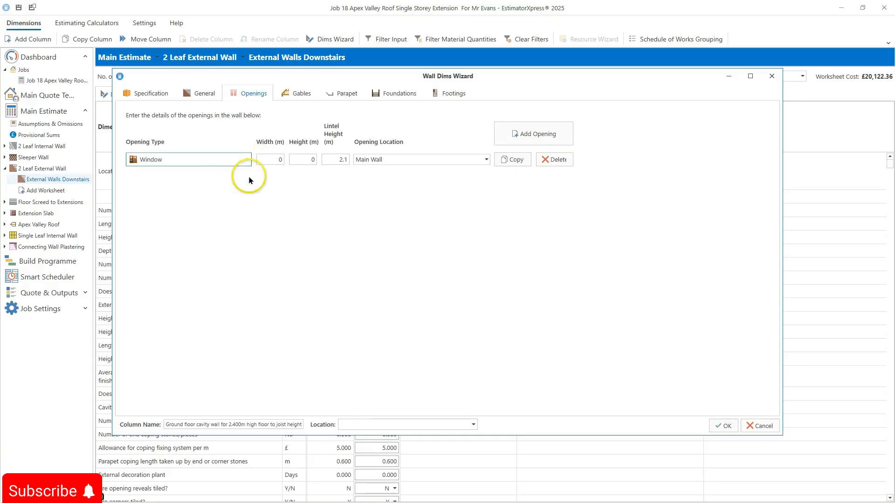
pyautogui.click(268, 159)
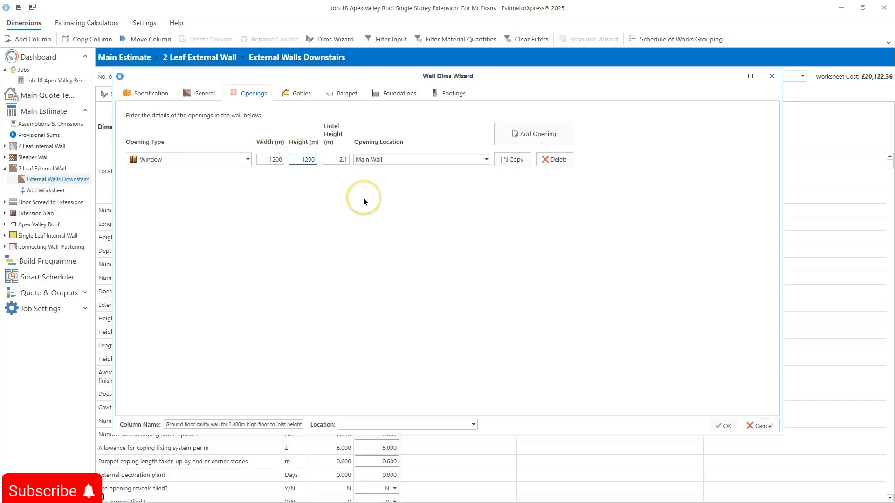
pyautogui.press('Tab')
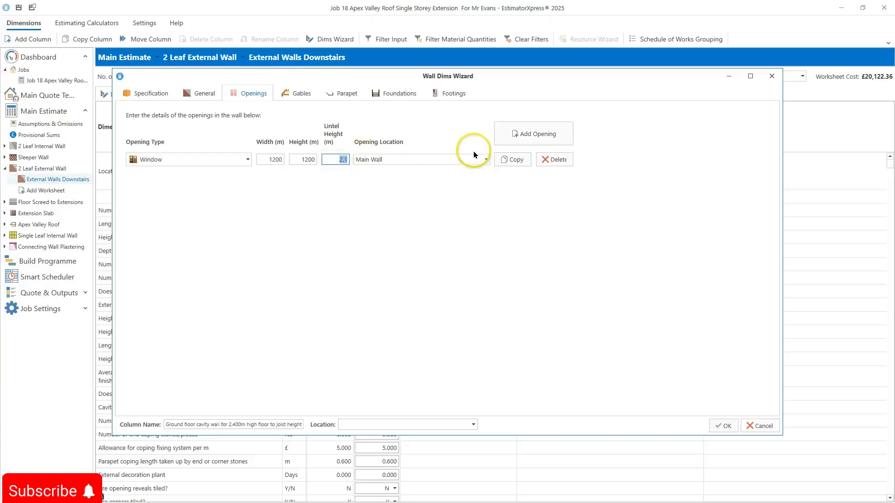
pyautogui.click(486, 160)
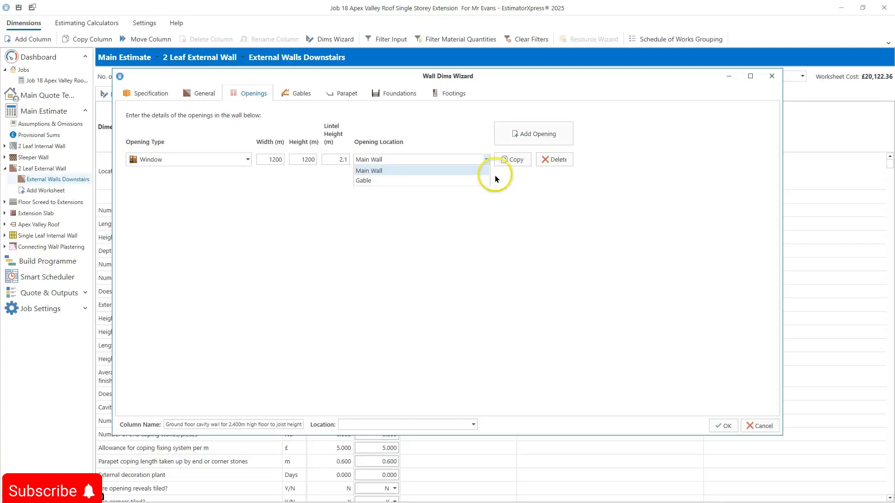
pyautogui.click(512, 247)
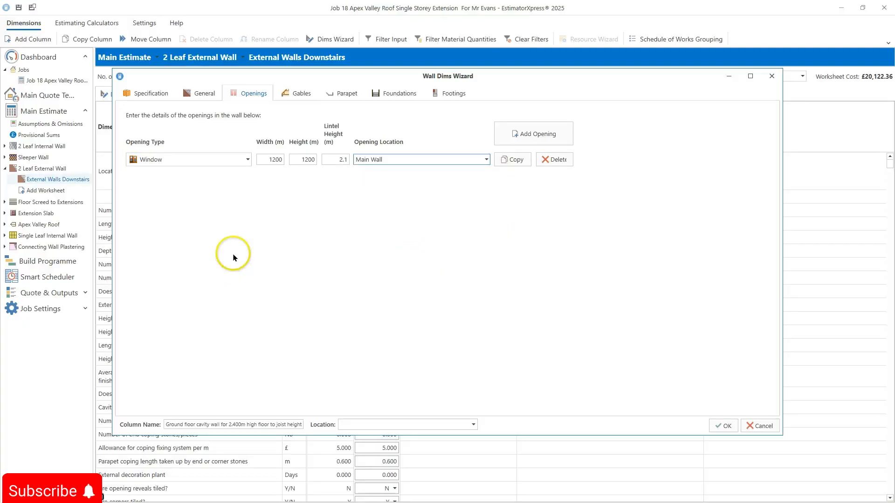
# Step: Add a second opening to the main wall as a door 0.9 m wide
pyautogui.click(545, 135)
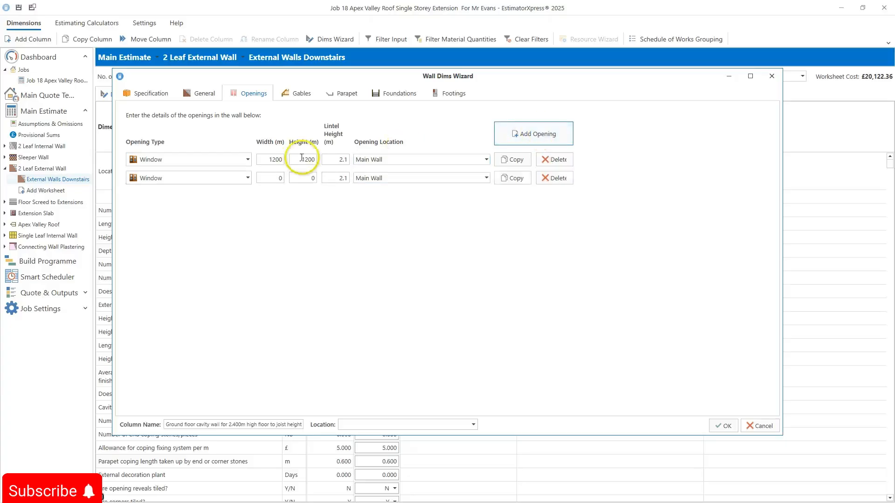
pyautogui.click(248, 177)
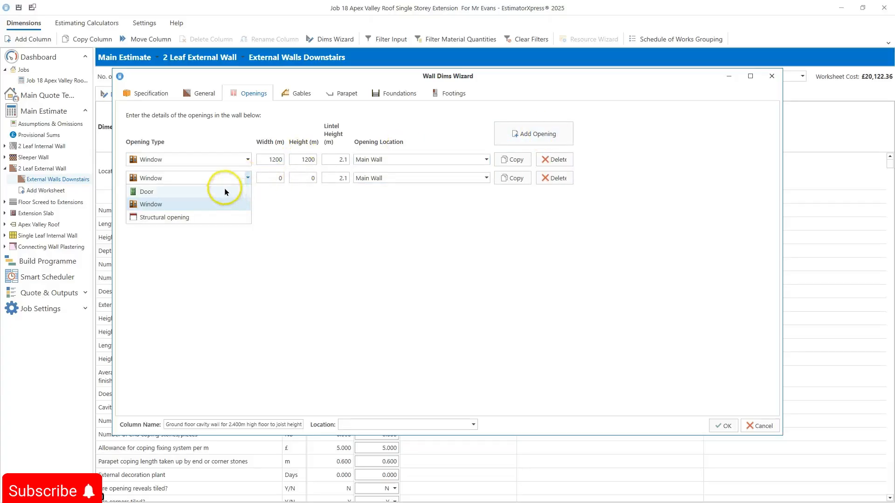
pyautogui.click(225, 191)
pyautogui.click(270, 177)
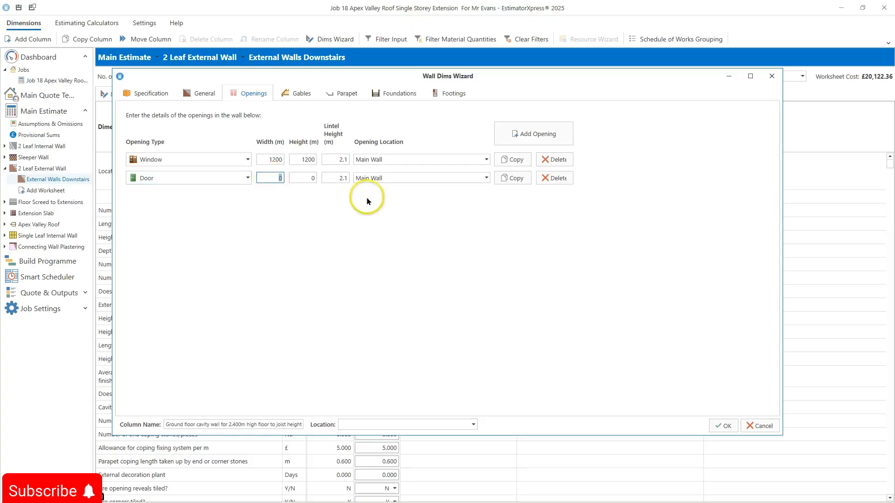
pyautogui.write('90')
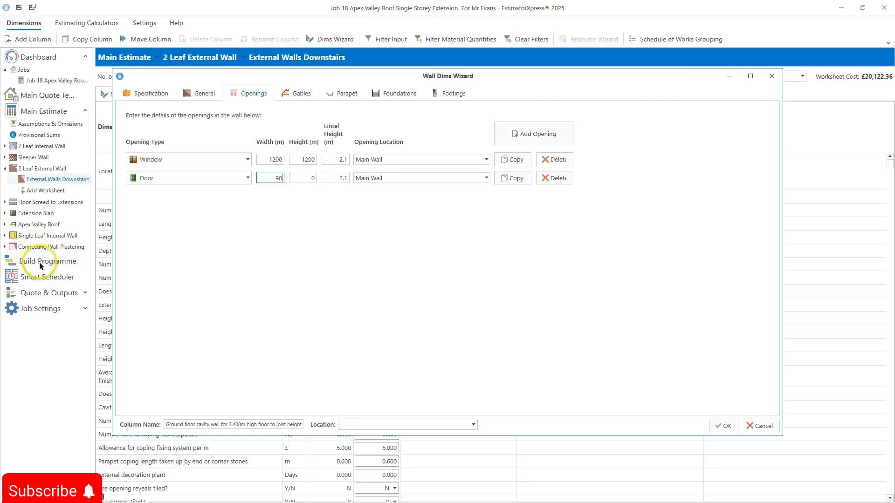
pyautogui.hotkey('shift', 'Tab')
pyautogui.press('Tab')
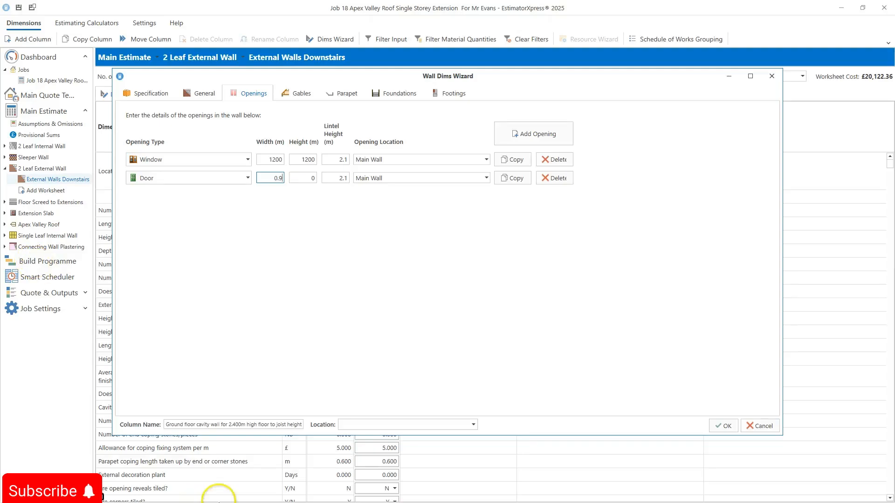
# Step: Set the window's width and height to 1.2 m and the door's height to 2.1 m
pyautogui.click(276, 159)
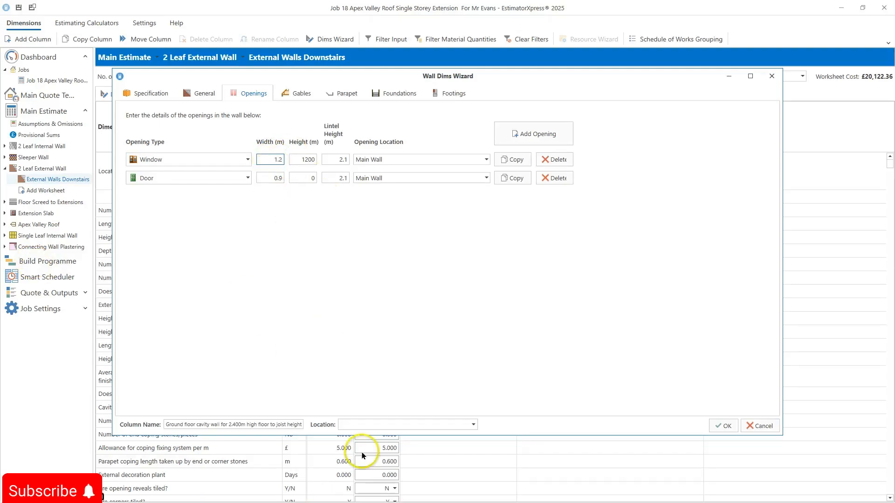
pyautogui.press('Tab')
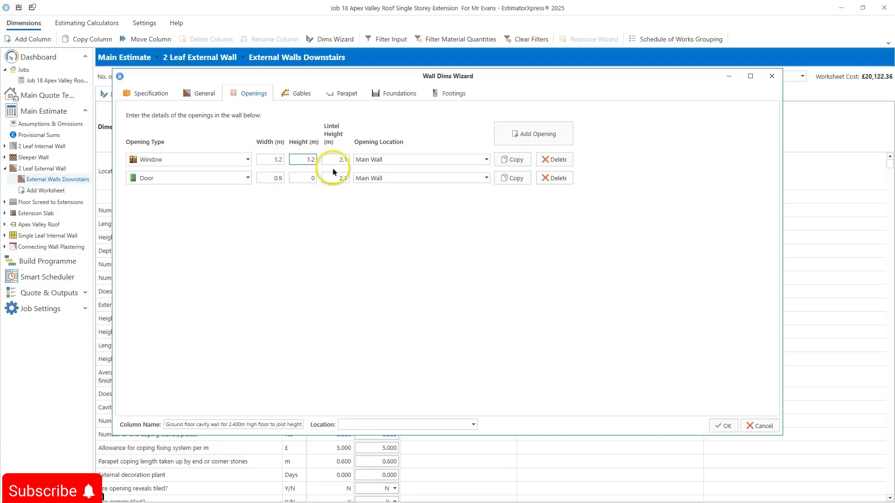
pyautogui.click(303, 179)
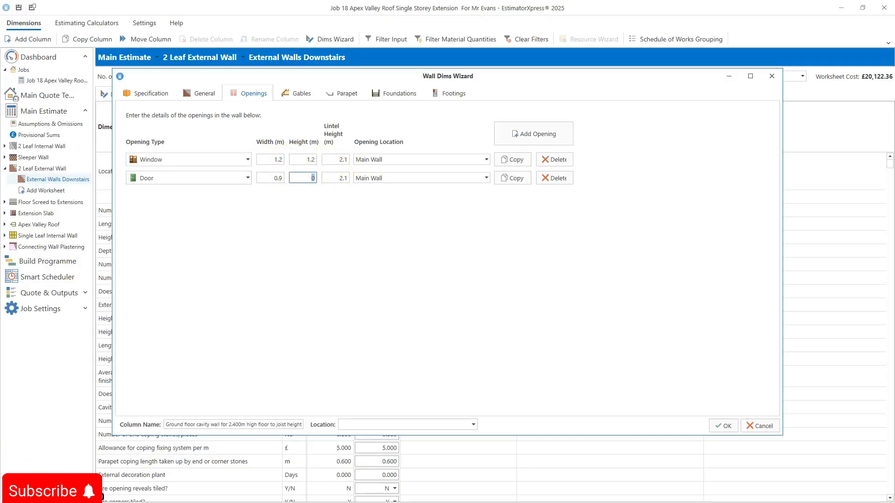
pyautogui.moveTo(102, 497)
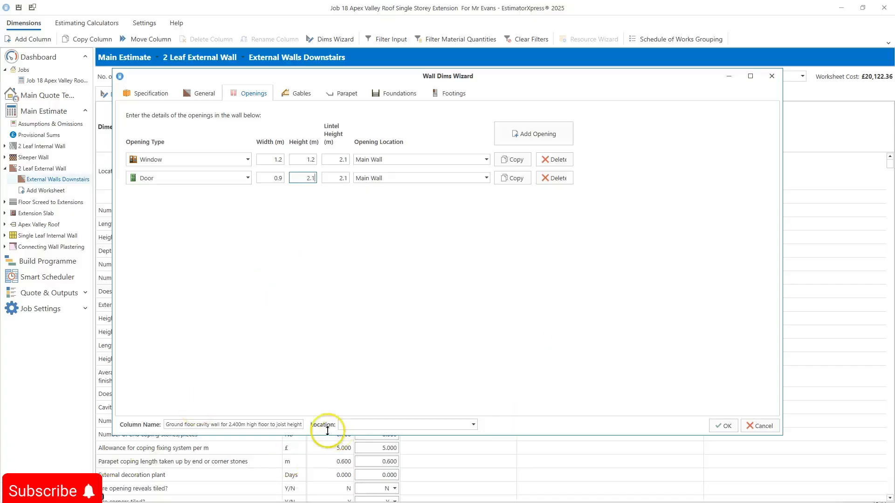
# Step: Review the wall's Gables and Parapet pages in the wizard
pyautogui.click(290, 95)
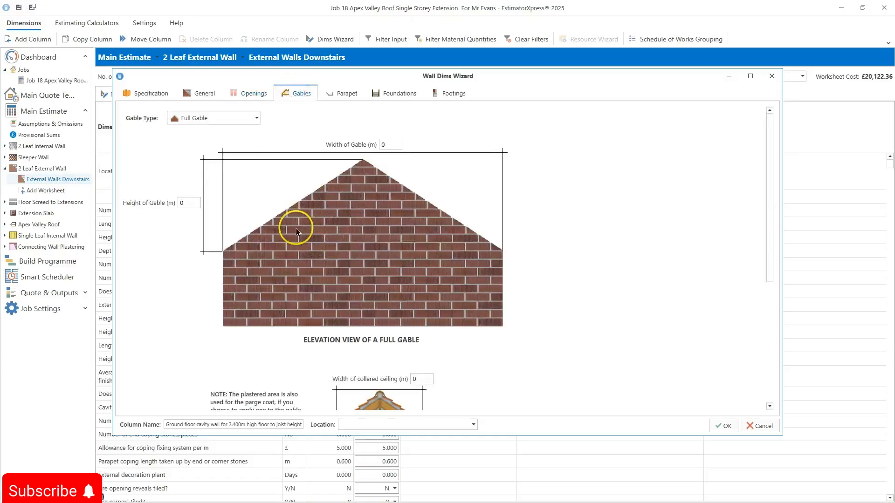
pyautogui.scroll(-1, 185, 186)
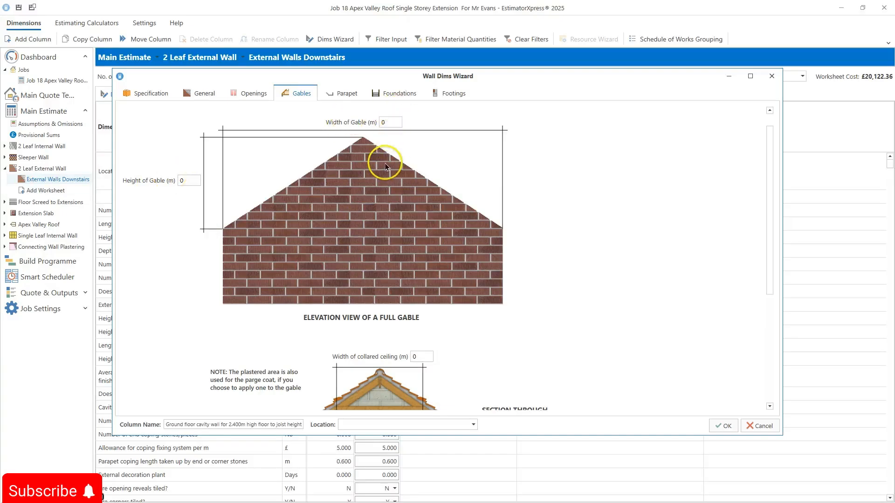
pyautogui.scroll(-3, 381, 184)
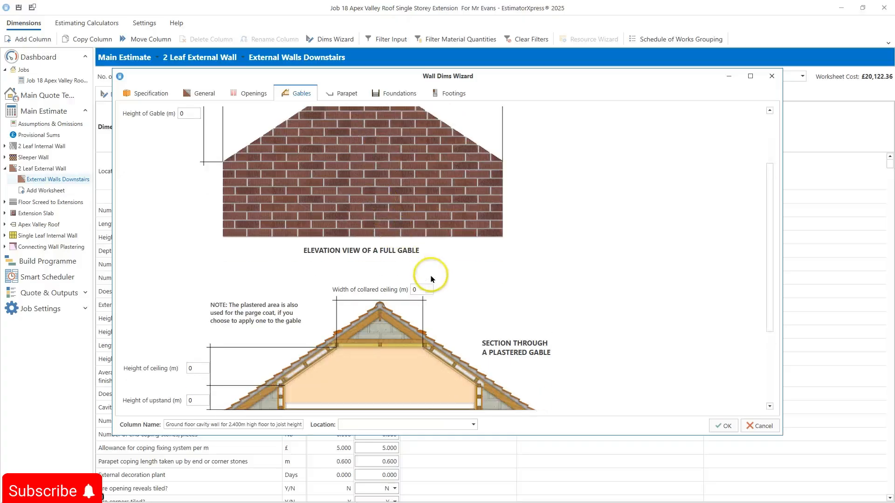
pyautogui.scroll(-2, 430, 278)
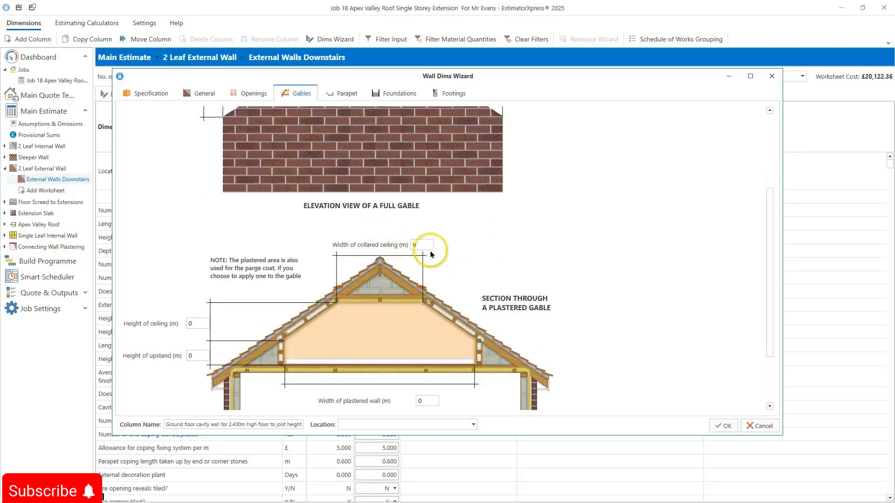
pyautogui.scroll(-2, 431, 254)
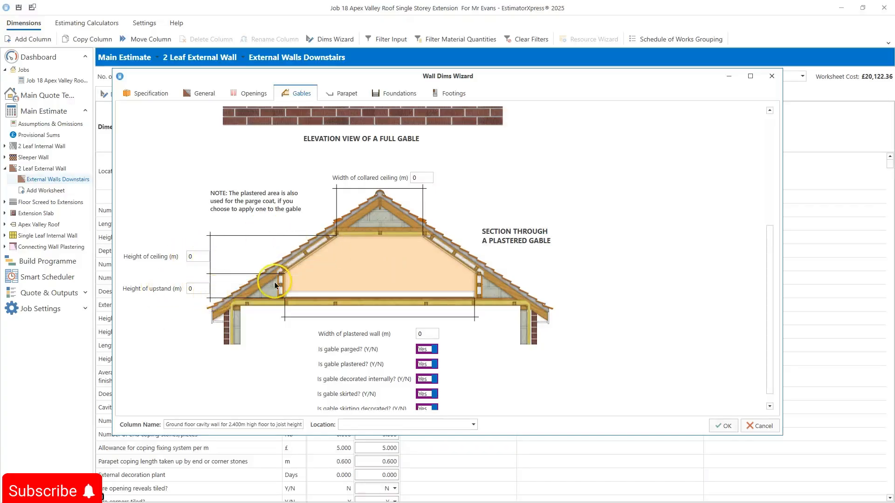
pyautogui.scroll(-1, 278, 282)
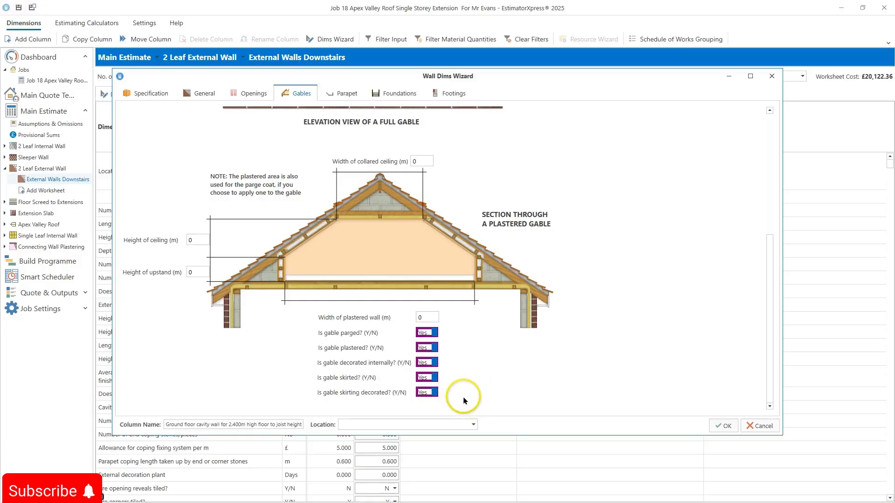
pyautogui.click(332, 95)
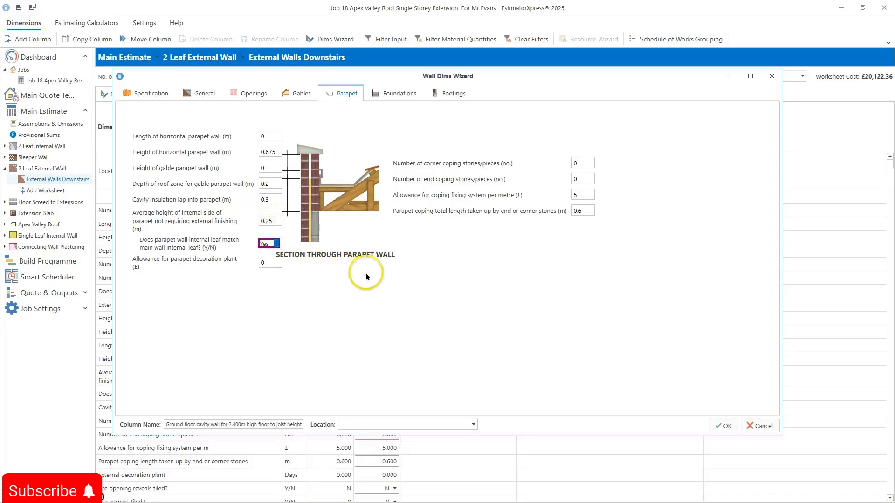
pyautogui.click(395, 94)
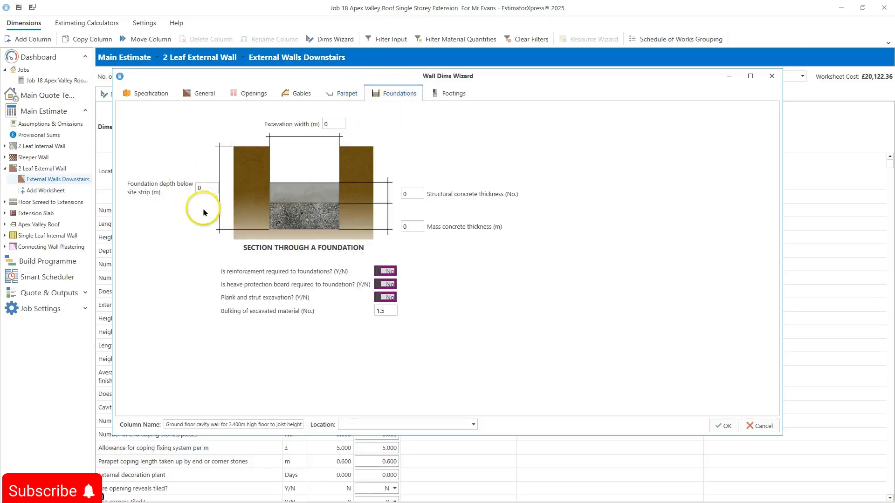
# Step: Set the foundation depth to 0.9 m, excavation width to 1.2 m and structural concrete thickness to 0.9
pyautogui.click(205, 188)
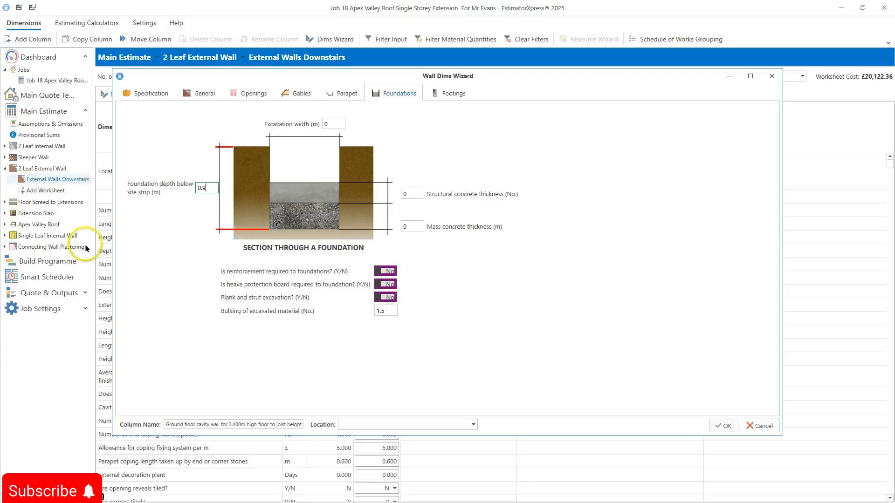
pyautogui.write('.9')
pyautogui.click(330, 124)
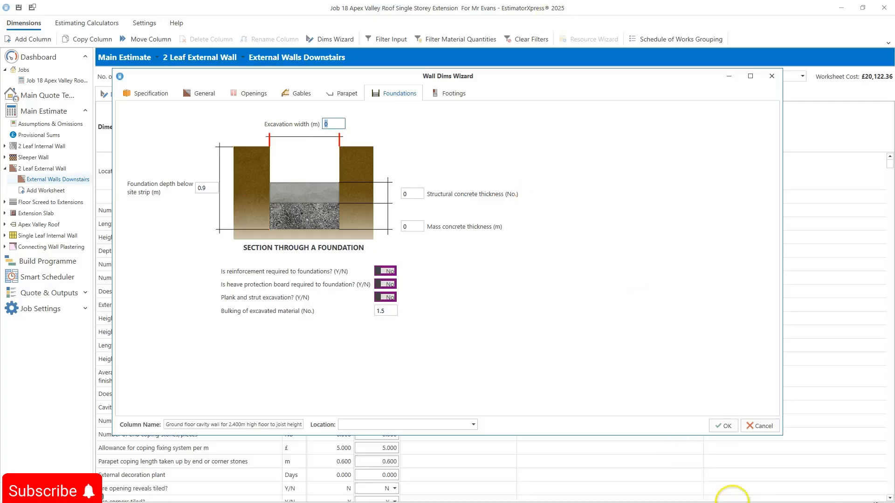
pyautogui.write('1')
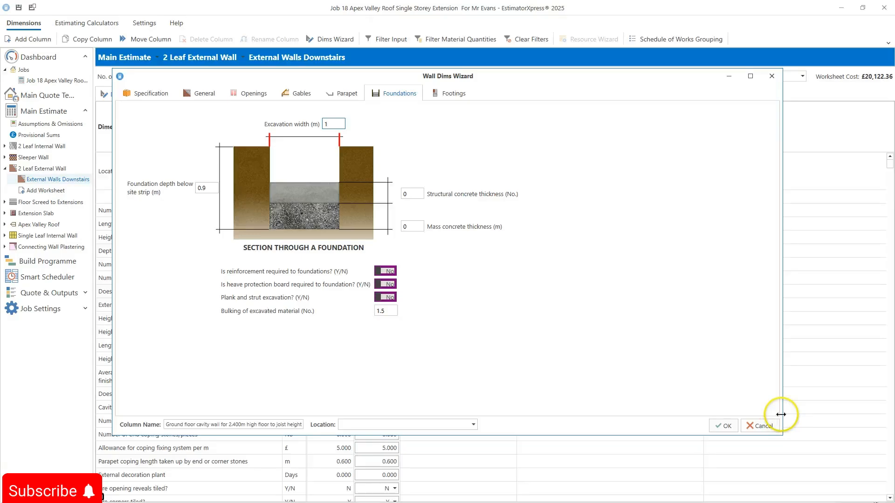
pyautogui.write('.2')
pyautogui.click(405, 194)
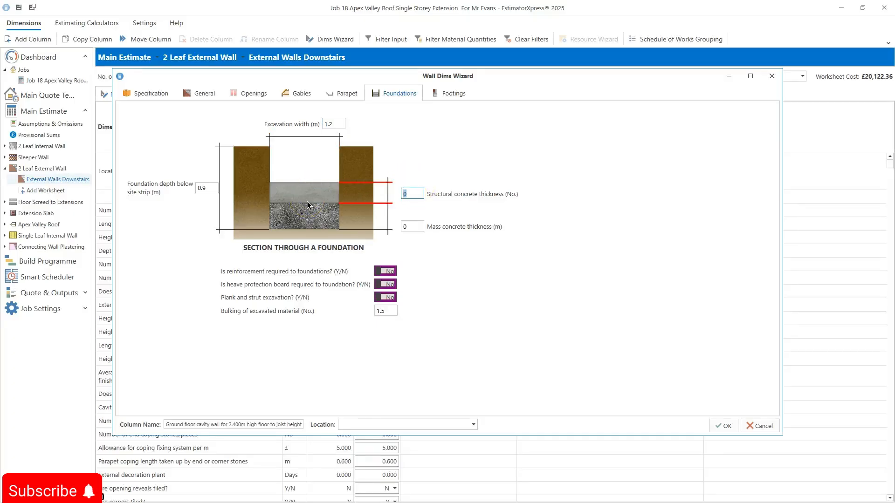
pyautogui.write('0.9')
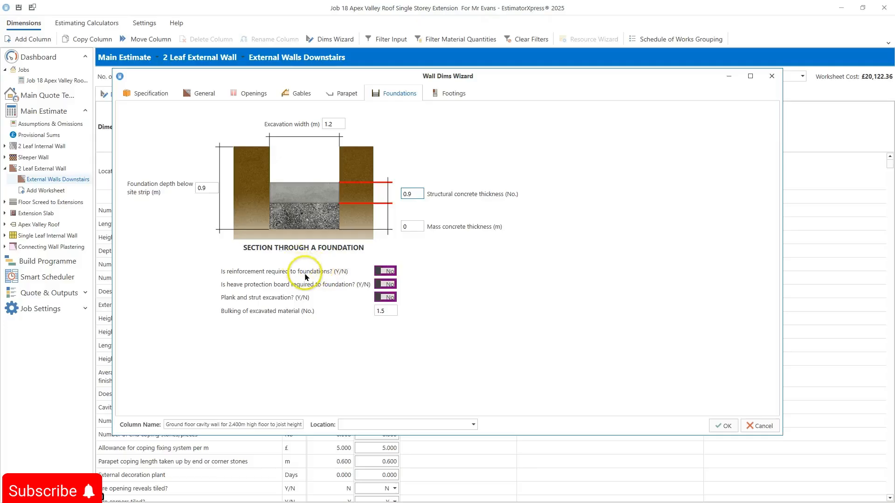
# Step: Switch on foundation reinforcement, heave protection board and plank and strut excavation
pyautogui.click(386, 271)
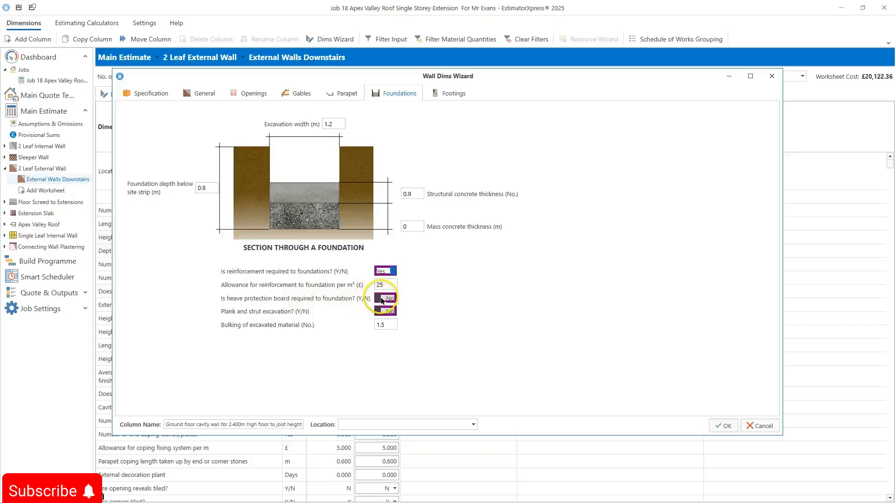
pyautogui.click(382, 297)
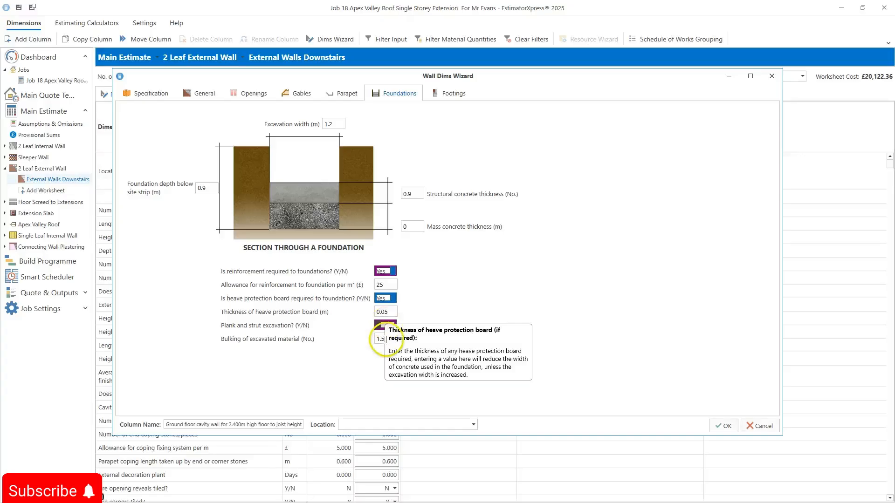
pyautogui.click(386, 327)
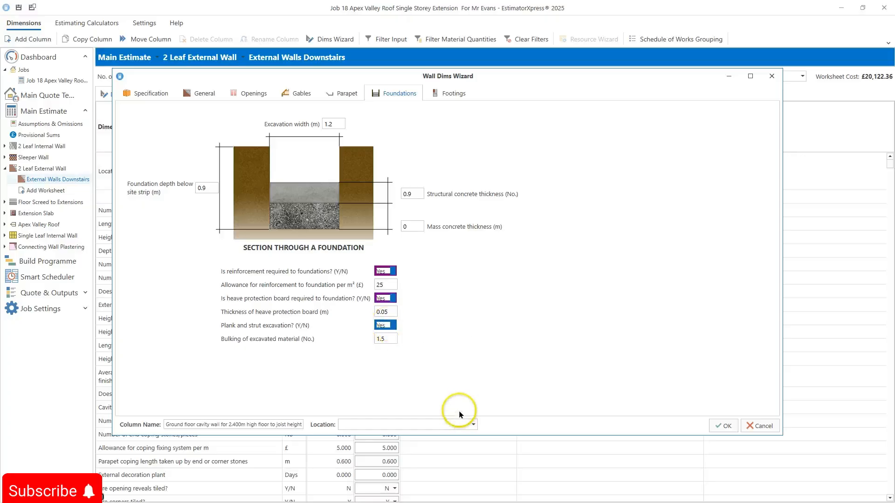
# Step: Check the Footings page and close the wizard applying the changes
pyautogui.click(437, 93)
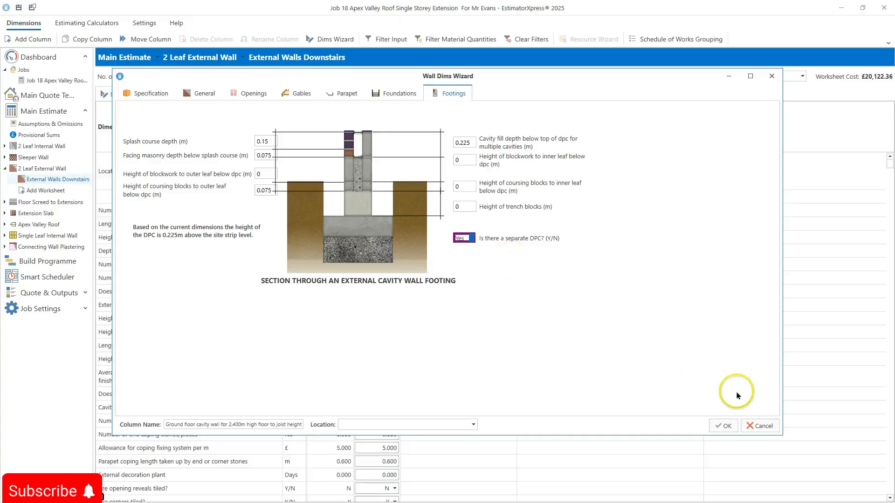
pyautogui.click(722, 427)
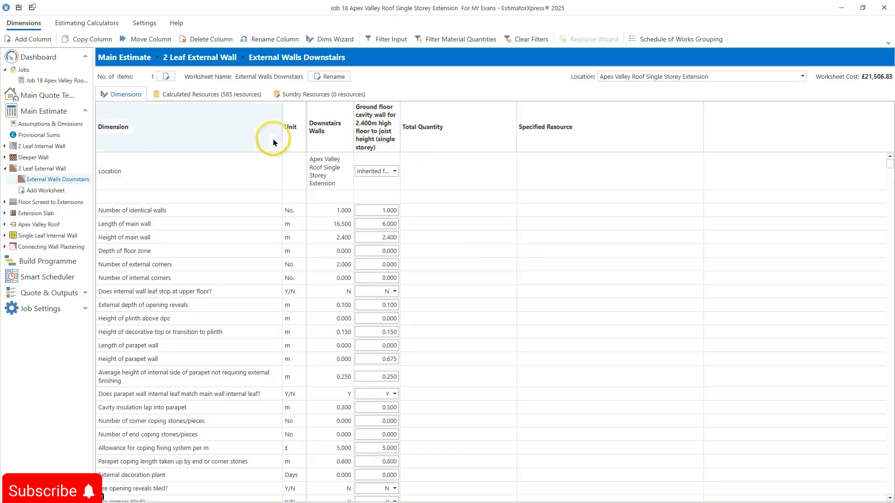
# Step: Change the resource for sand above dpc in outer brickwork to Building Sand Bulk Bag, searching for building sand
pyautogui.click(202, 97)
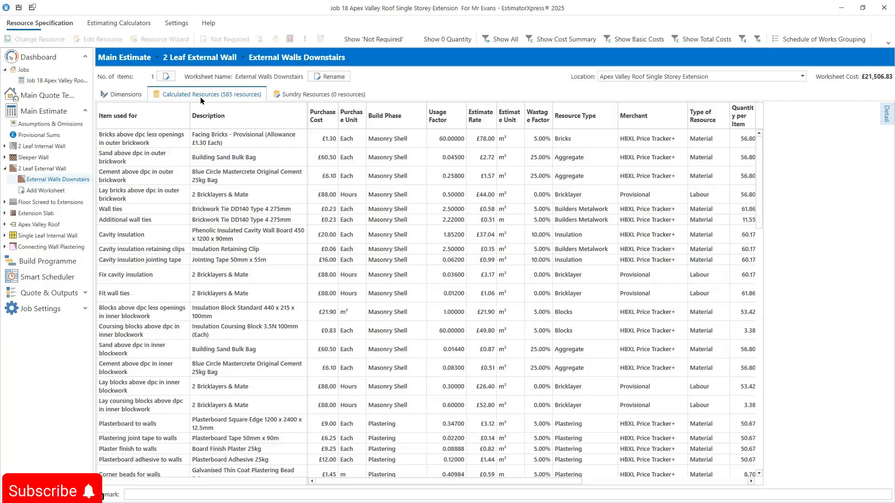
pyautogui.click(191, 153)
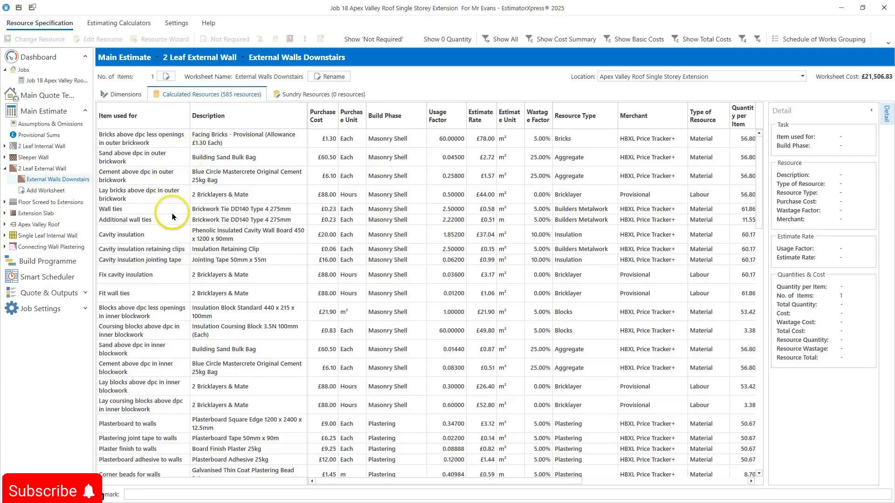
pyautogui.click(260, 155)
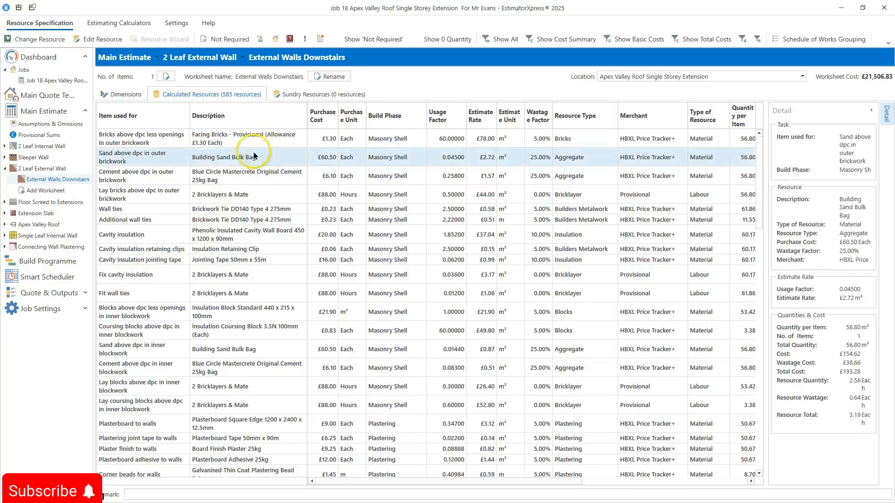
pyautogui.click(54, 40)
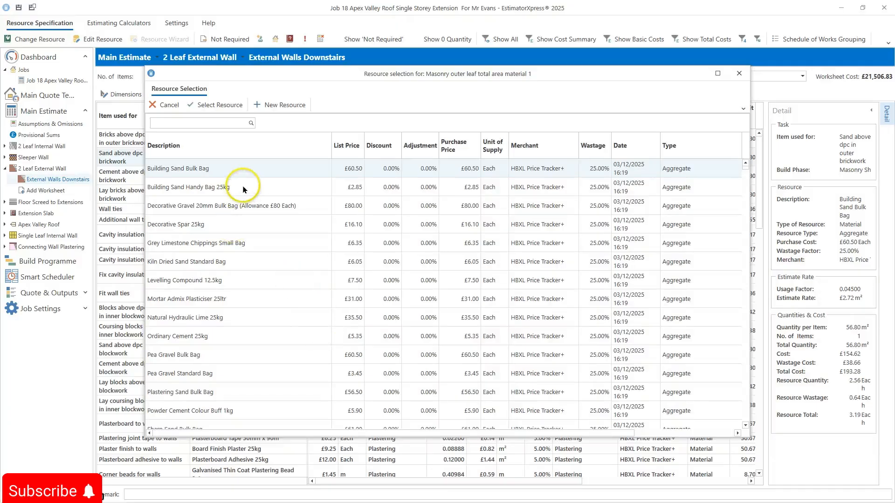
pyautogui.click(196, 124)
pyautogui.write('n')
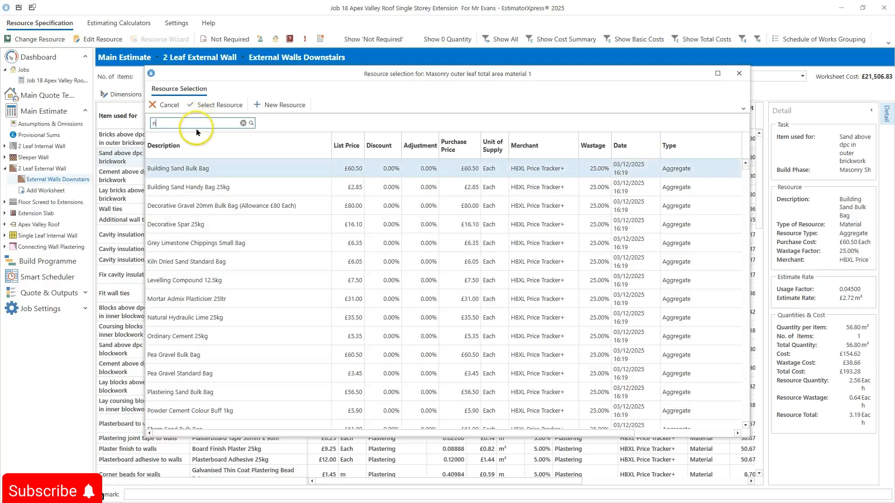
pyautogui.write('uildio')
pyautogui.write('building sand')
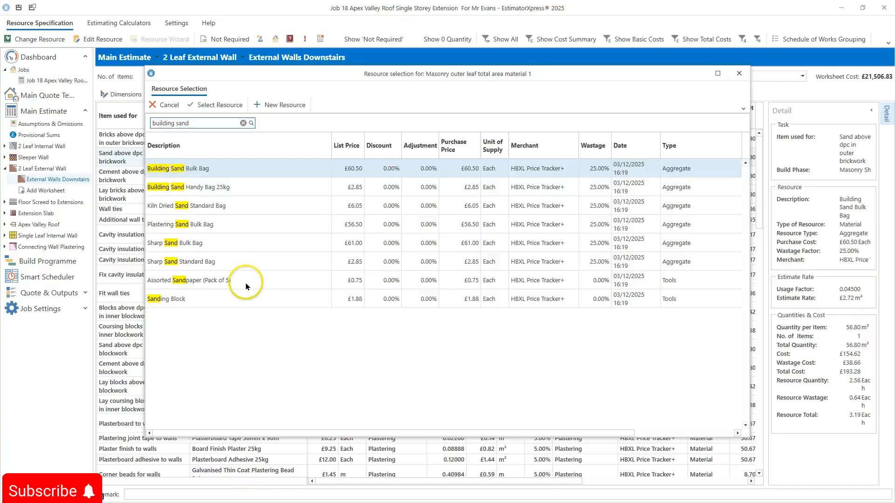
pyautogui.click(184, 168)
pyautogui.click(239, 114)
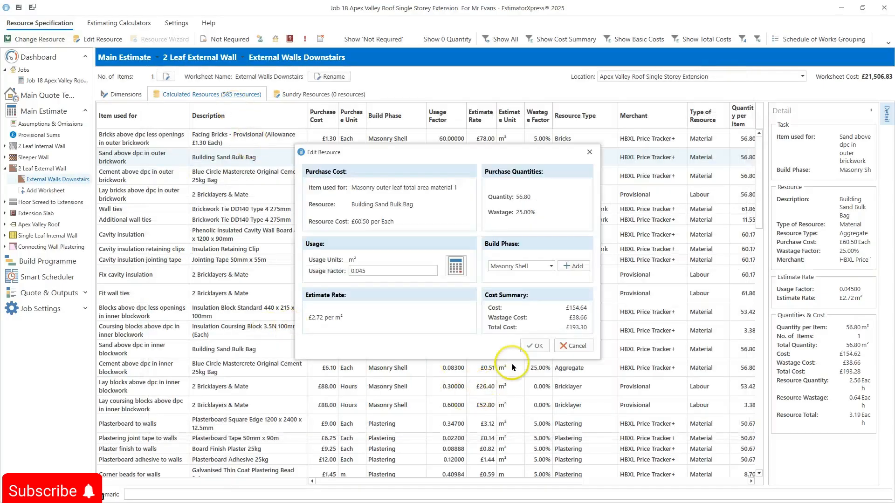
pyautogui.click(535, 346)
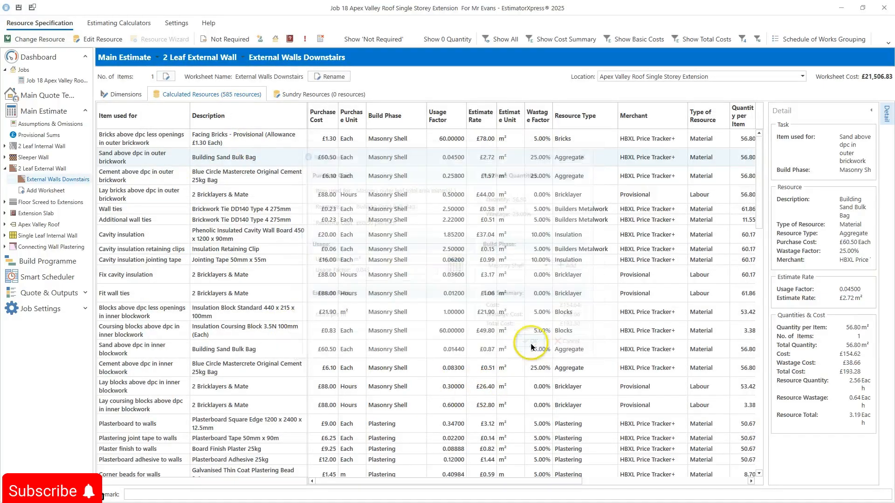